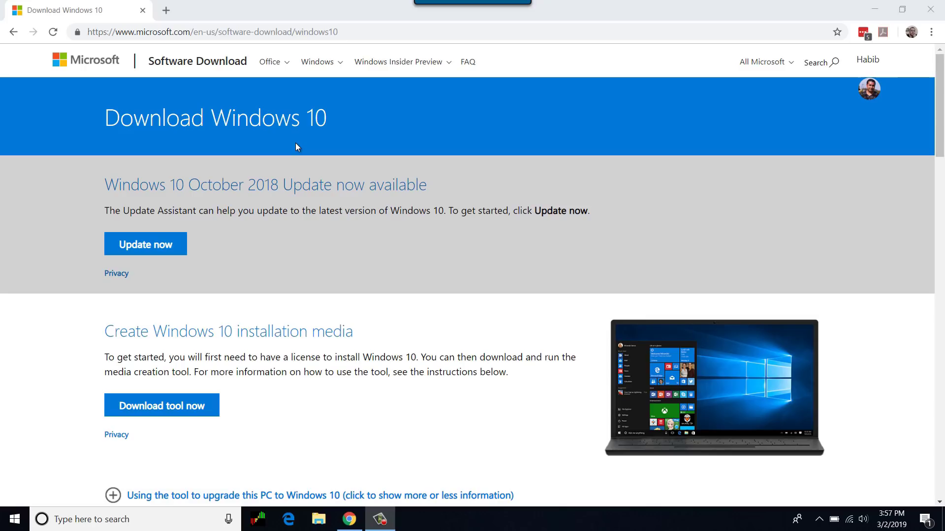
Download the Media Creation Tool from Microsoft's Windows 10 download page and run it
click(368, 37)
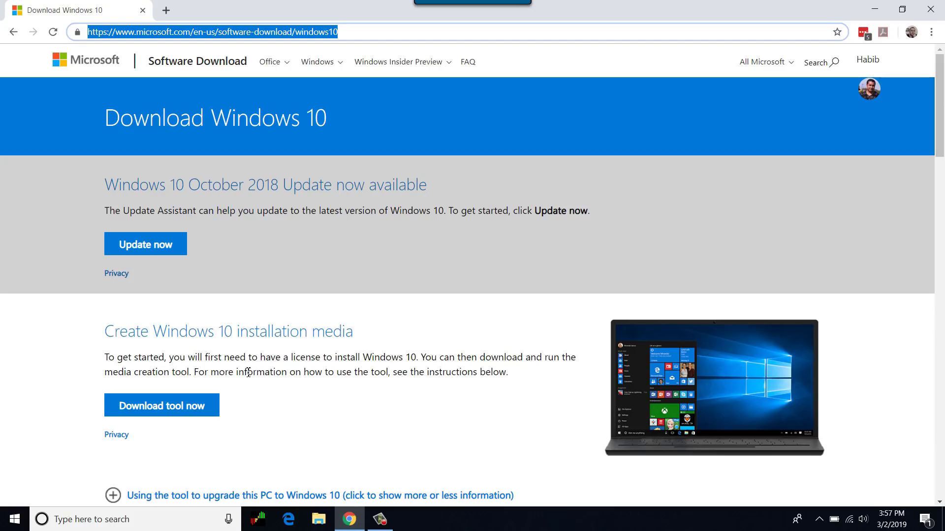
click(202, 410)
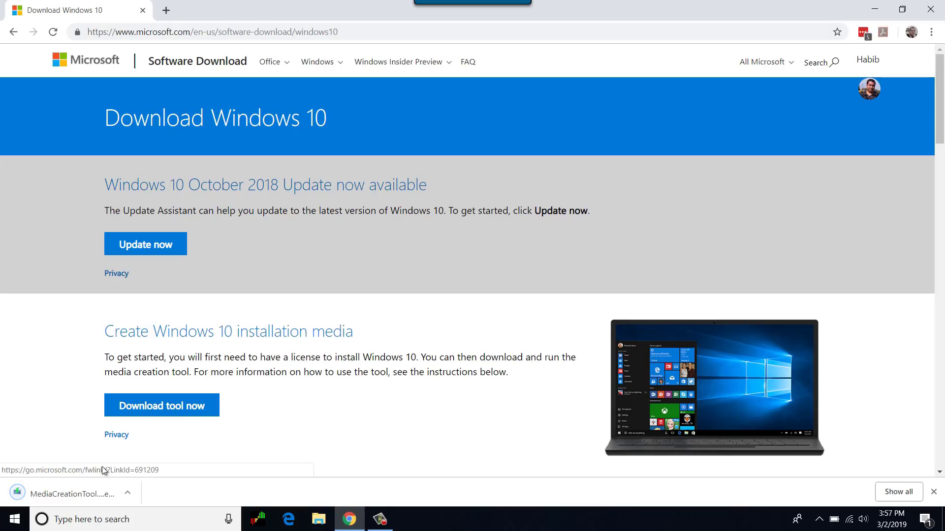
click(85, 496)
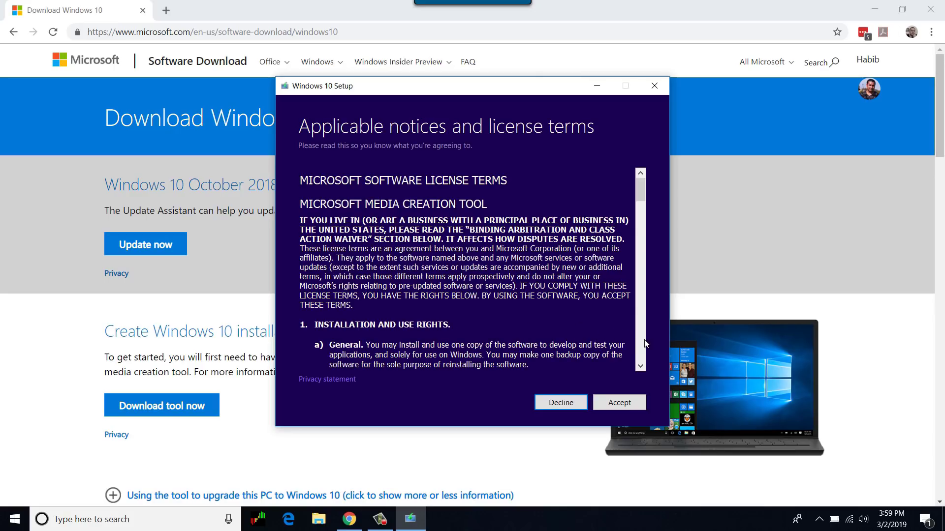
Scroll through the Windows 10 notices and license terms and accept them
drag(641, 198, 651, 361)
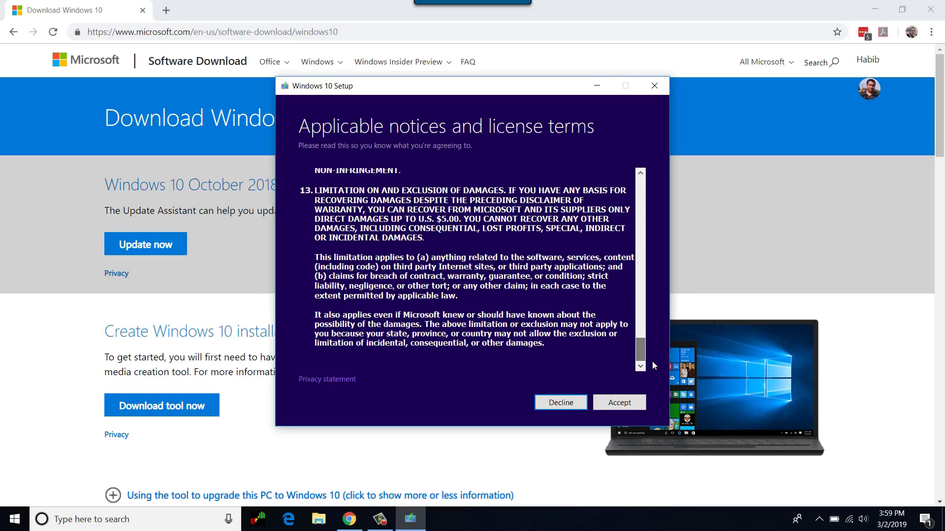
click(622, 403)
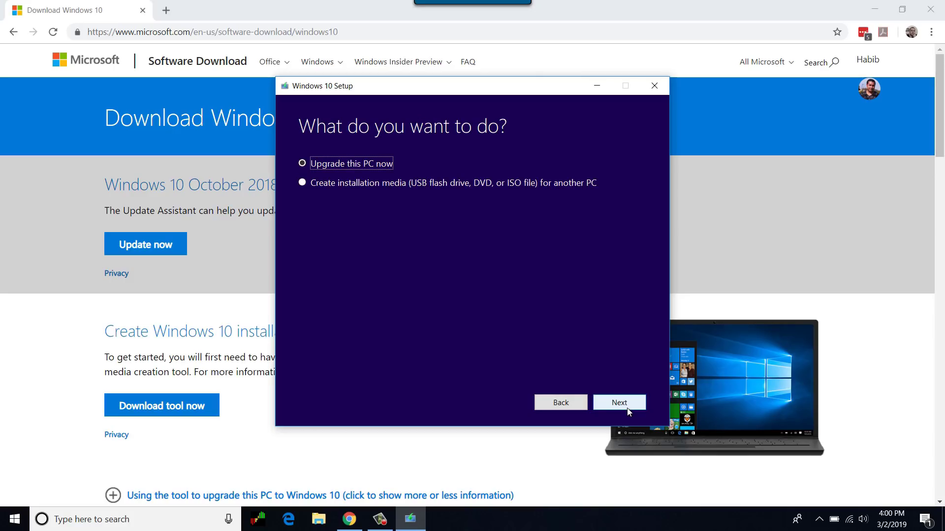
Create installation media with the recommended English (United States), Windows 10, 64-bit (x64) options
click(409, 186)
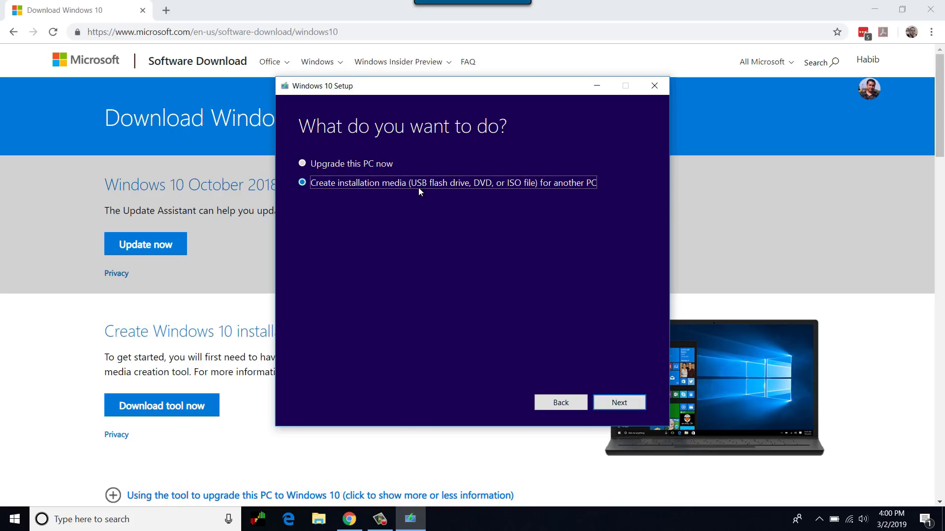
click(619, 403)
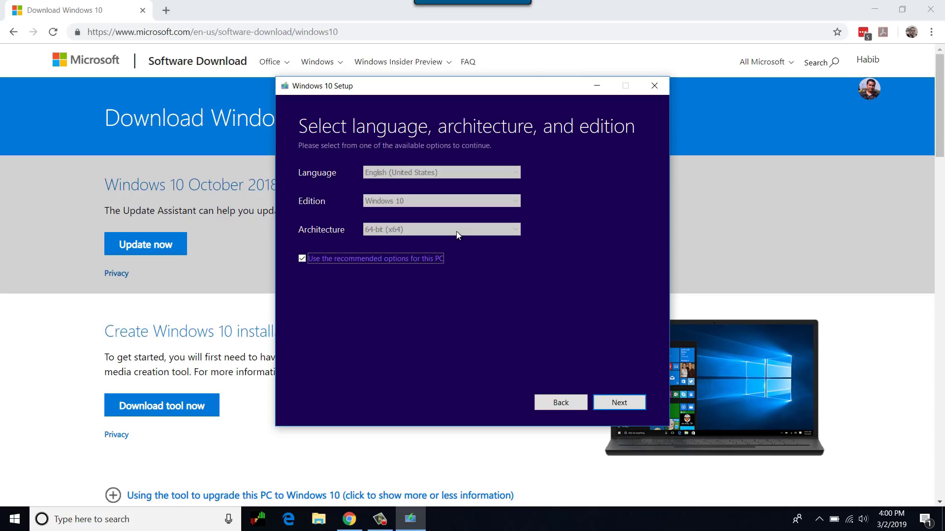
click(302, 259)
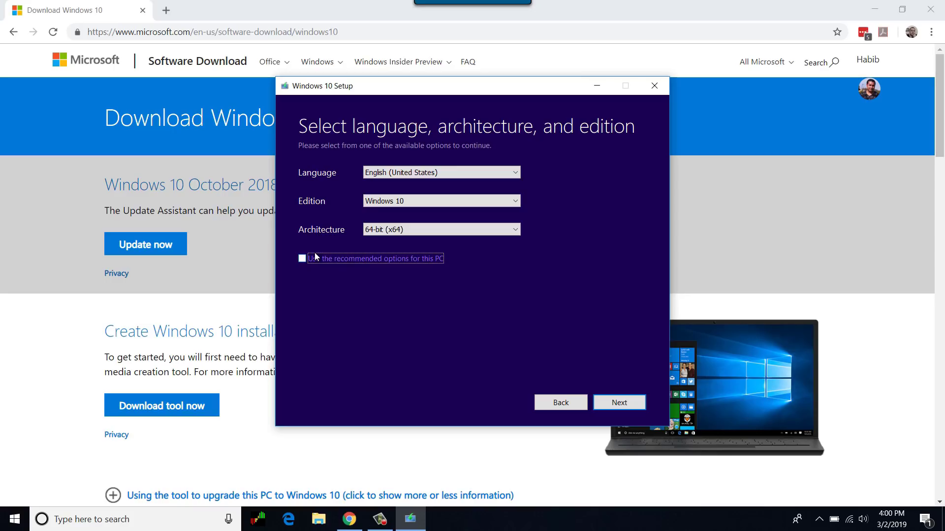
click(382, 231)
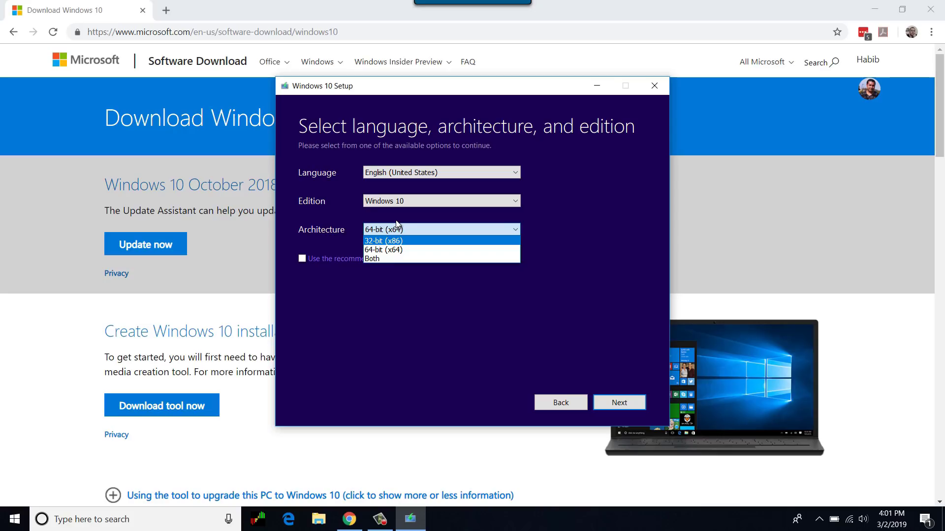
click(392, 249)
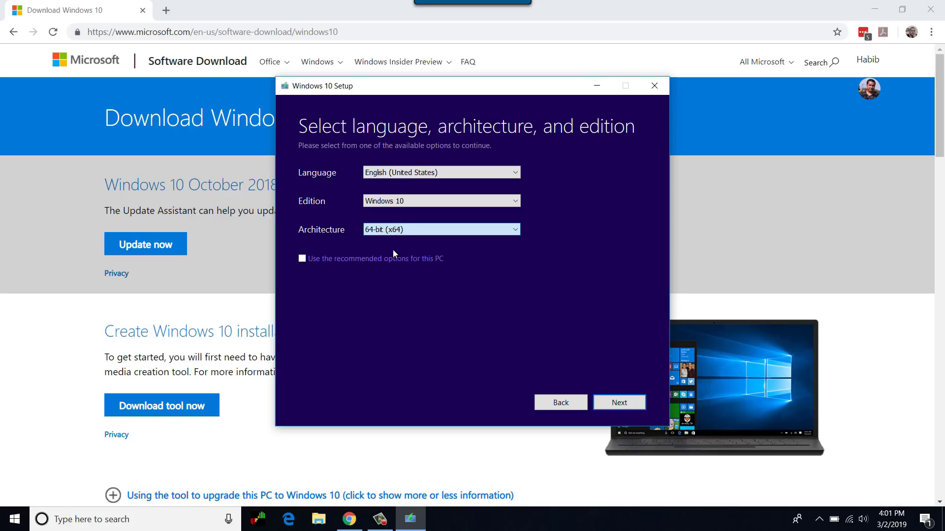
click(457, 175)
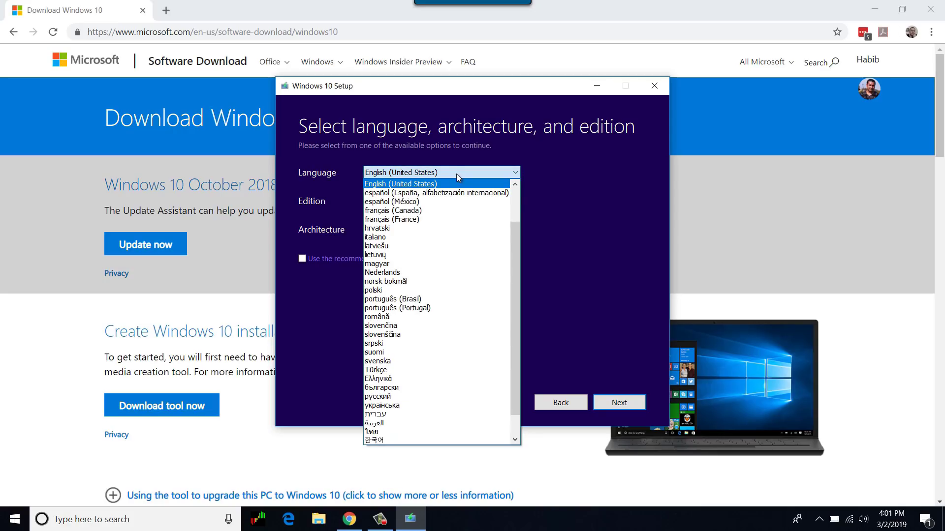
click(456, 173)
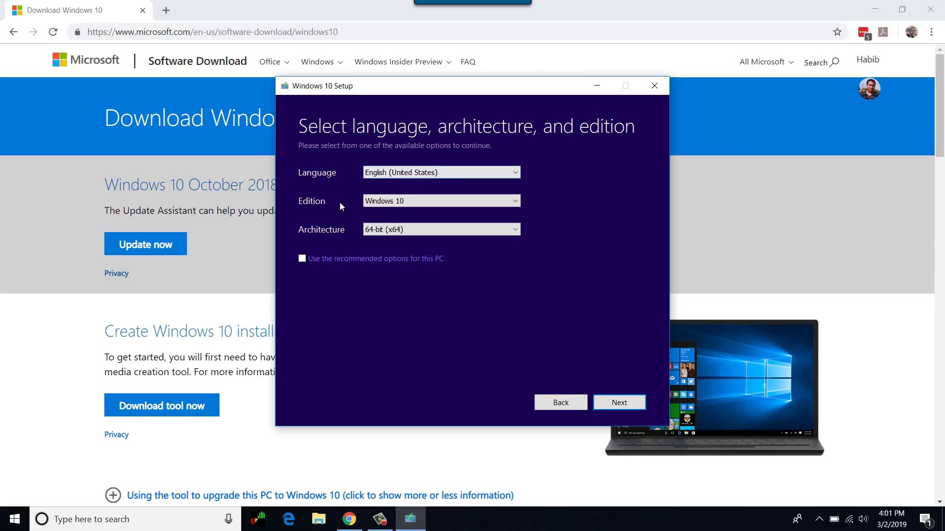
click(303, 260)
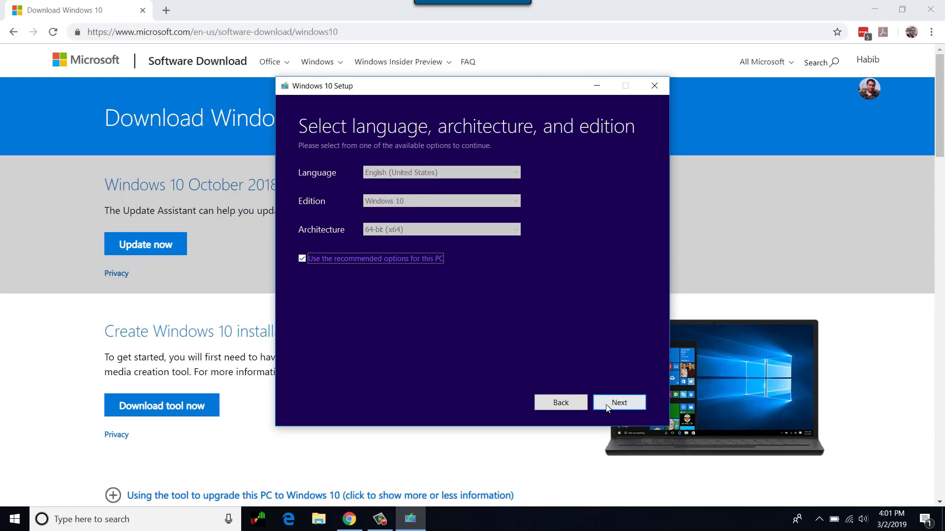
click(564, 360)
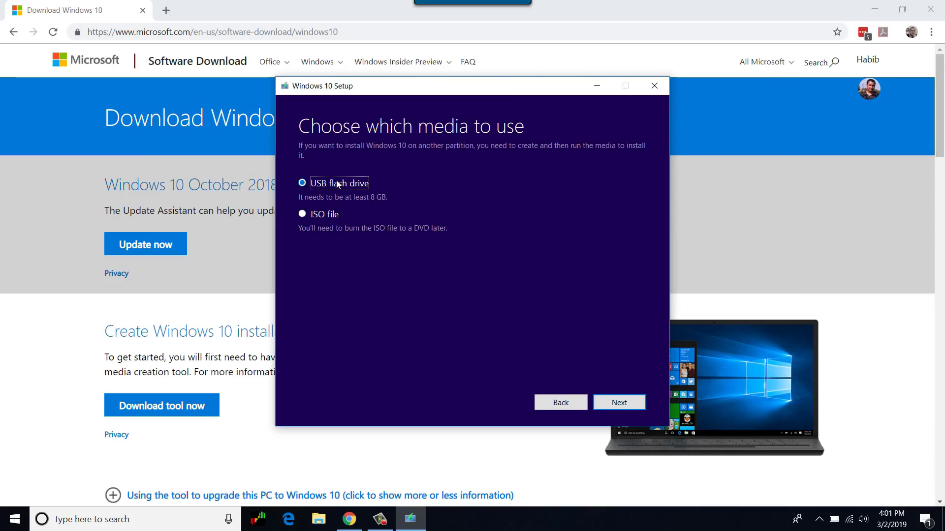
Write Windows 10 onto the D: (ESD-USB) flash drive as USB installation media and finish
click(301, 217)
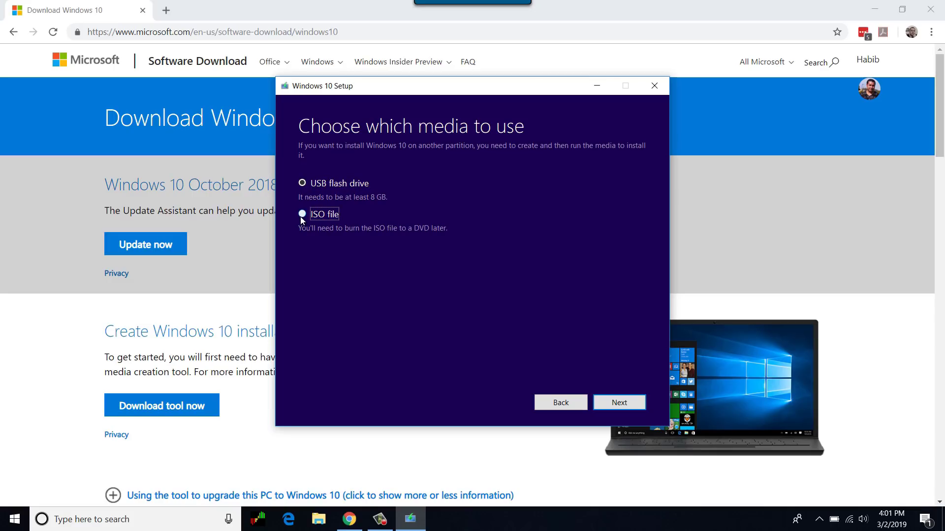
click(314, 189)
click(622, 398)
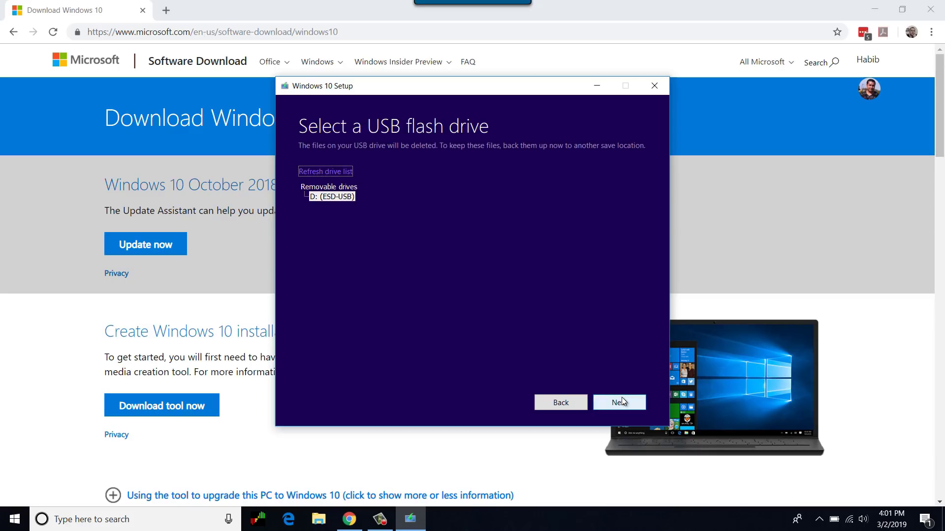
click(352, 197)
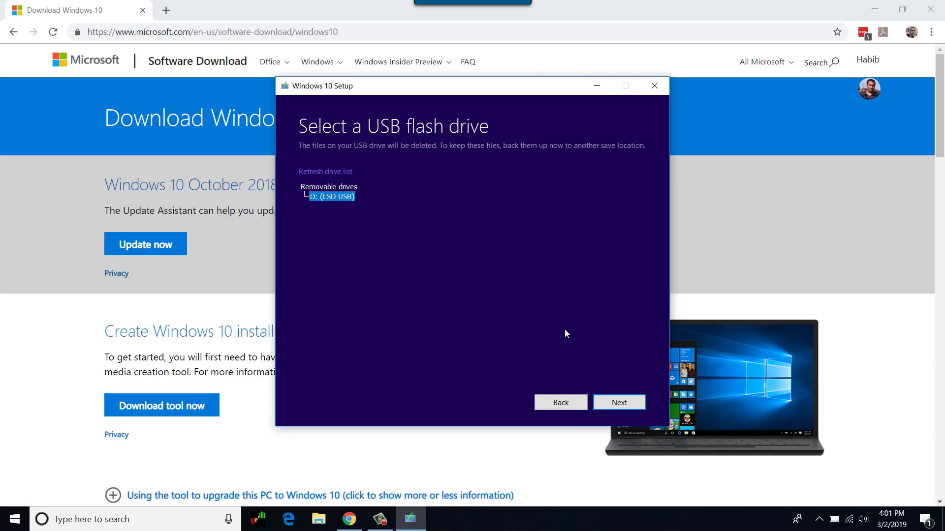
click(637, 411)
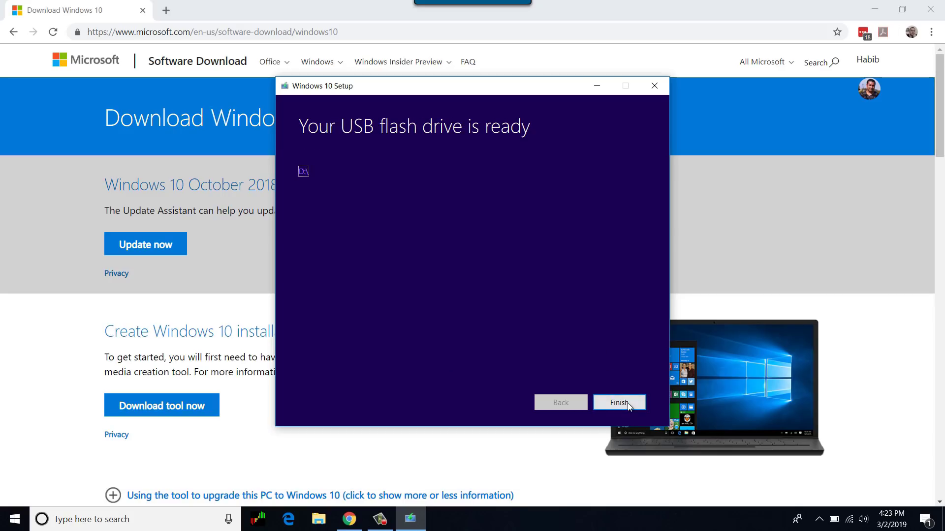
click(619, 402)
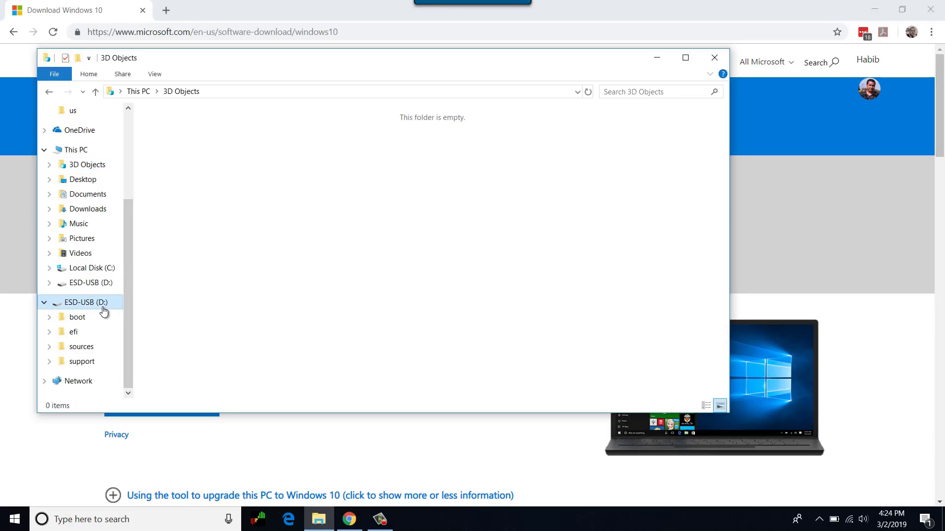
Show the ESD-USB (D:) drive with its boot, efi, sources and support folders
click(103, 311)
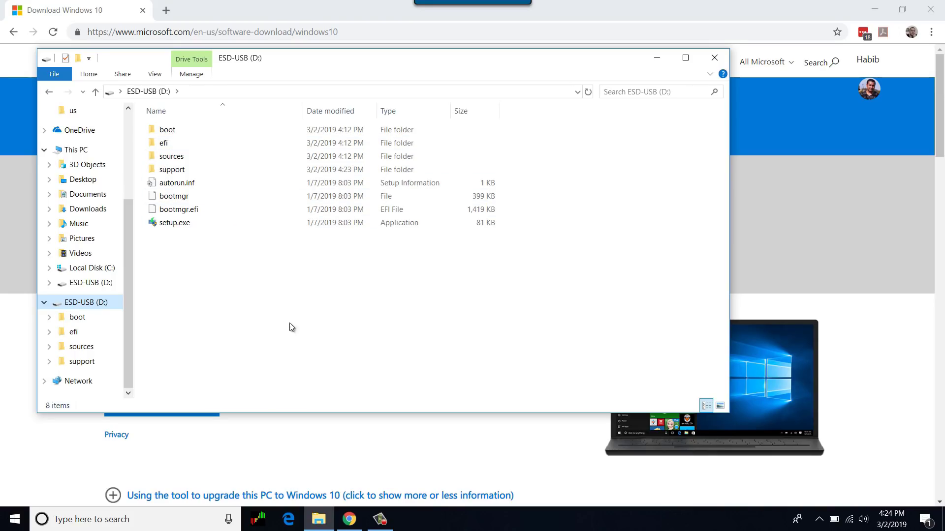
click(383, 524)
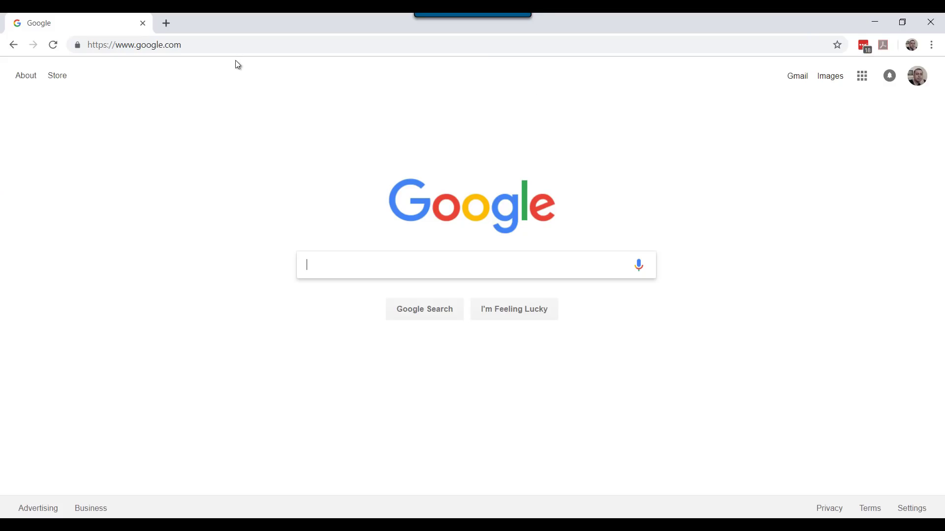
Go to rufus.ie and download Rufus 3.4 from its Download section
click(233, 51)
text(ruf)
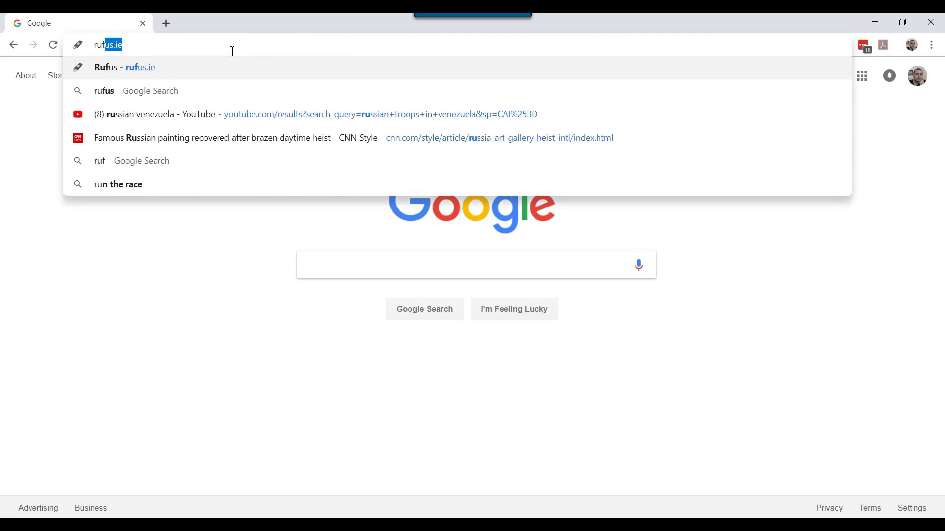
text(us.ie)
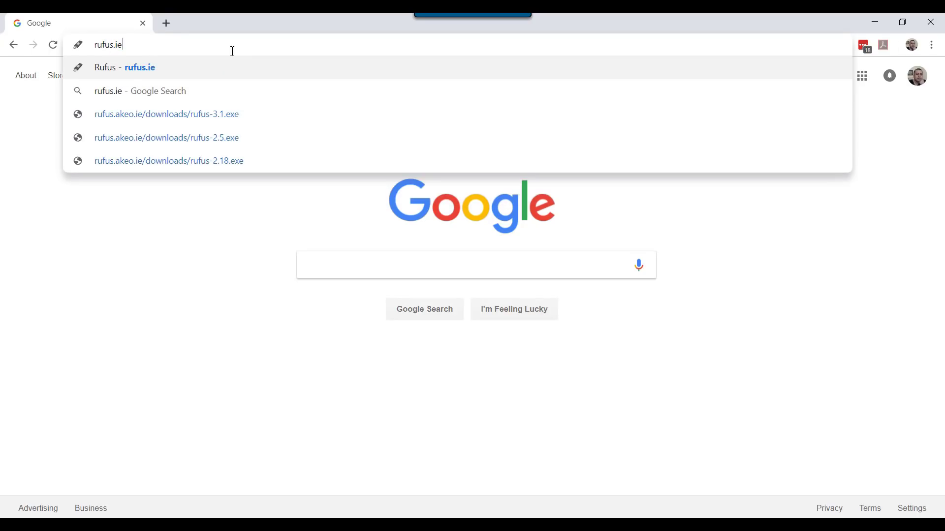
key(Return)
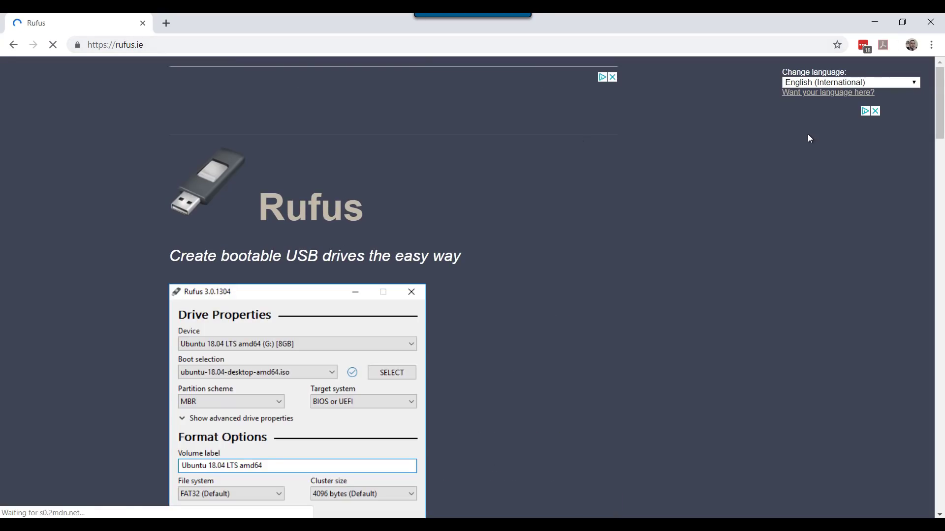
drag(941, 111, 941, 204)
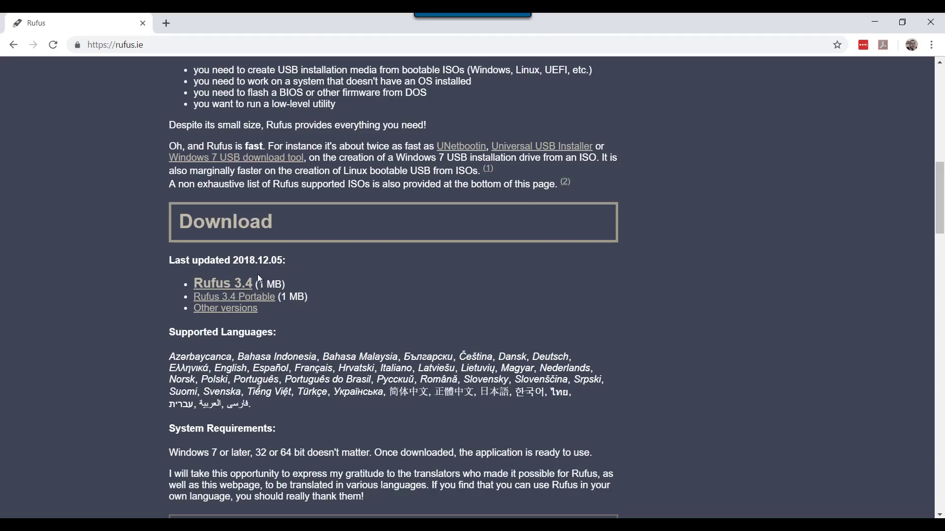
click(225, 286)
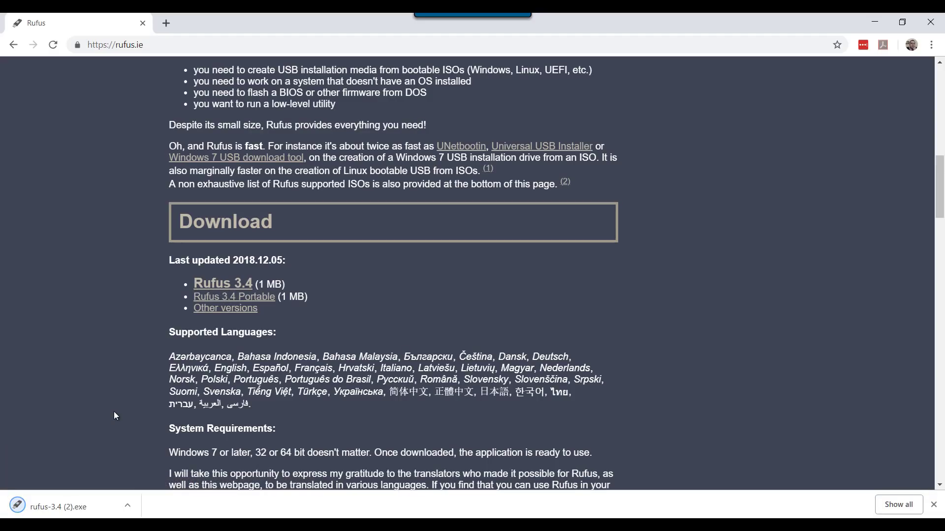
Run rufus-3.4 (2).exe and target the ESD-ISO (D:) [16 GB] drive
click(87, 506)
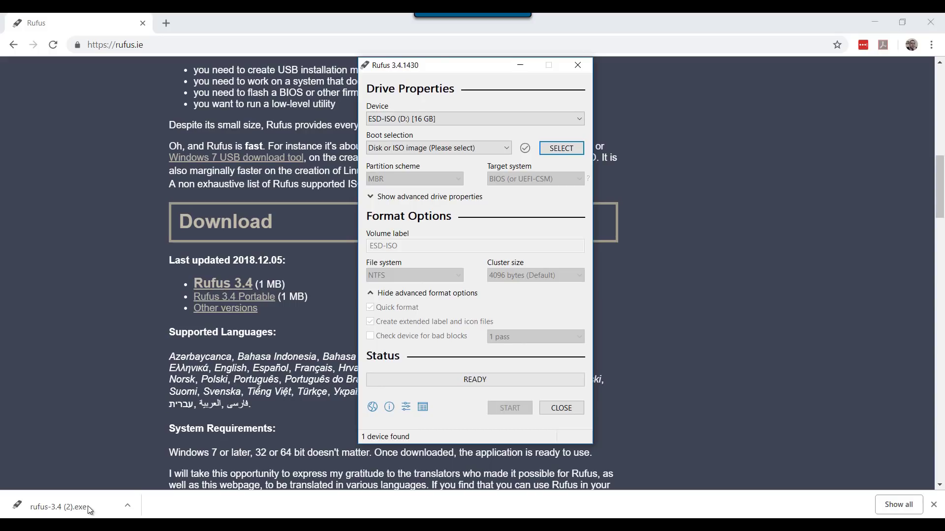
click(420, 120)
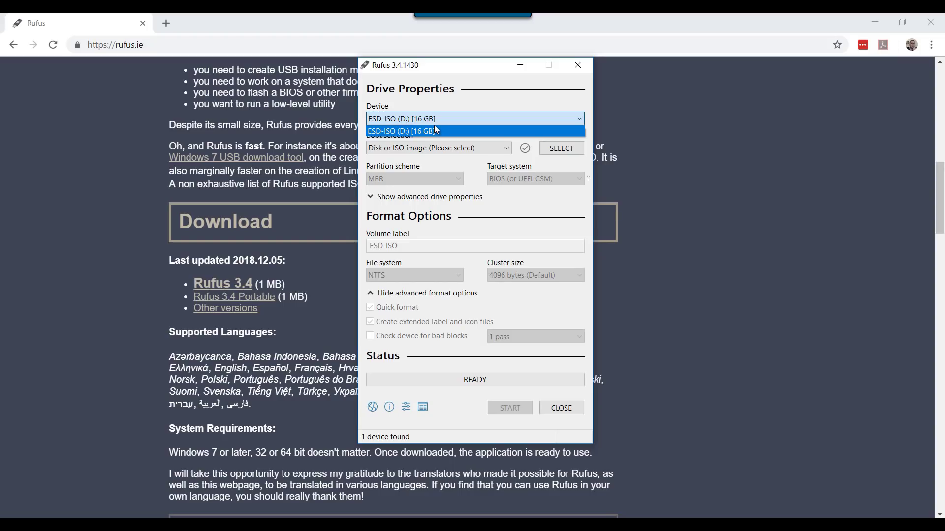
click(434, 131)
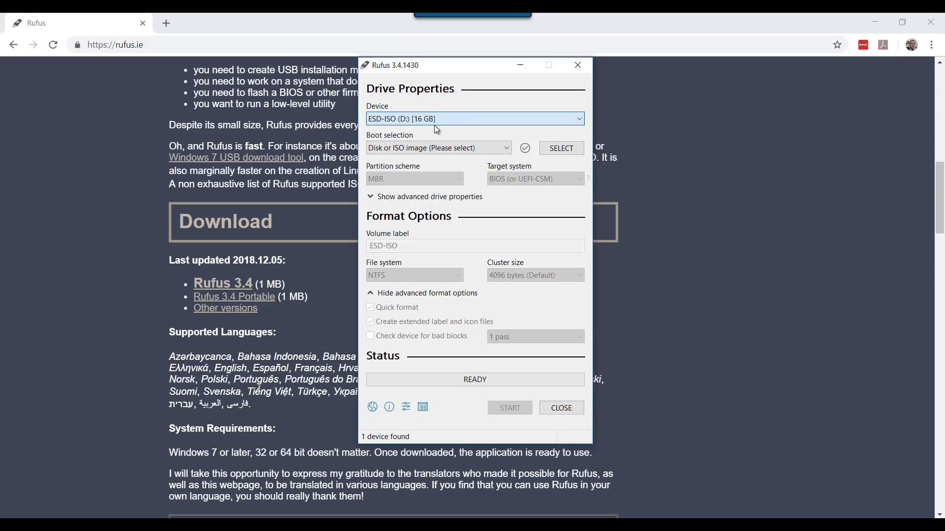
Load Windows.iso from Documents > Camtasia Studio > Bootable_USB as the boot image
click(569, 149)
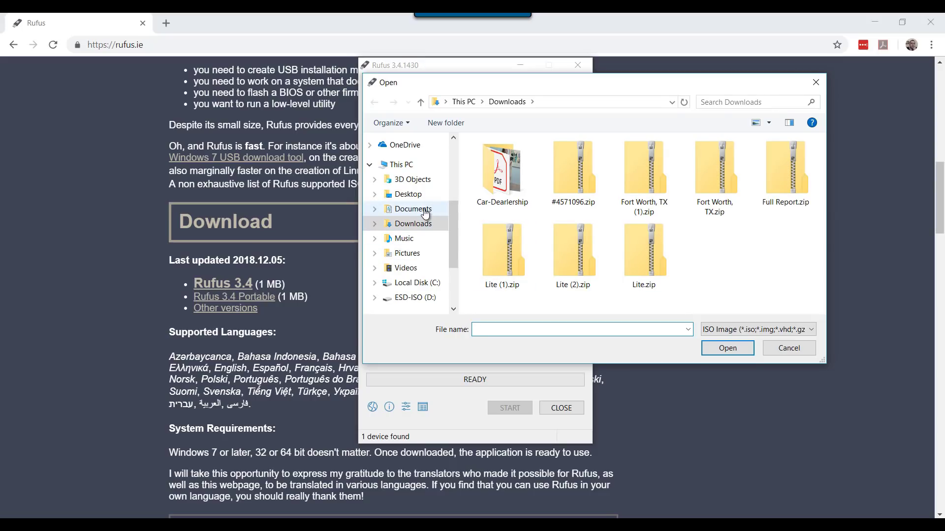
click(425, 212)
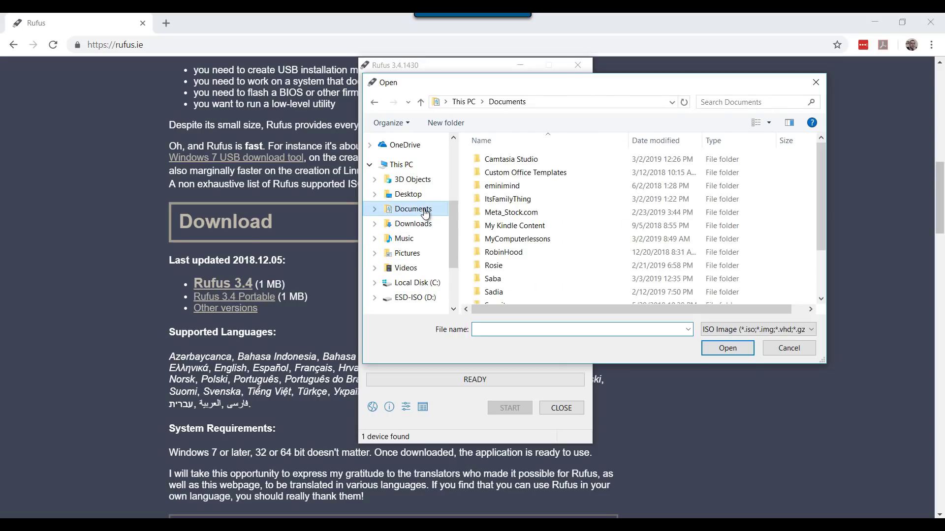
double_click(535, 160)
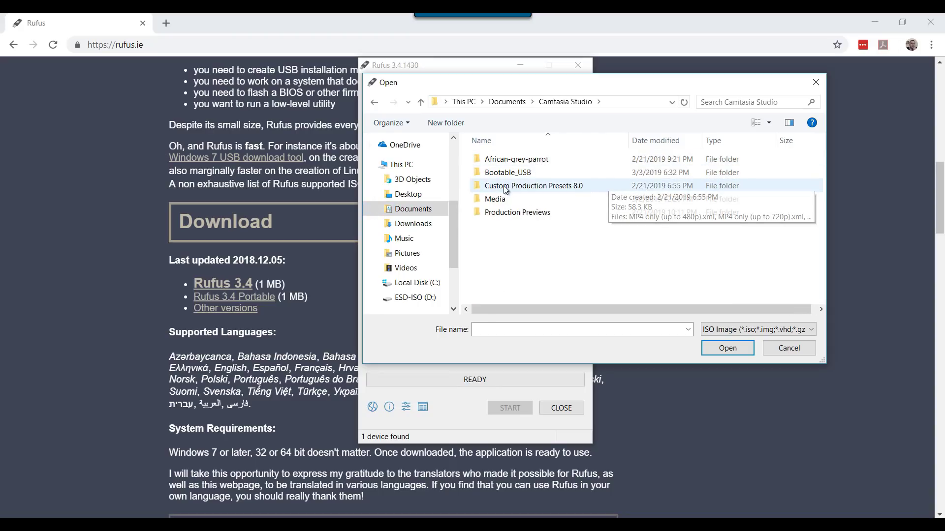
double_click(512, 172)
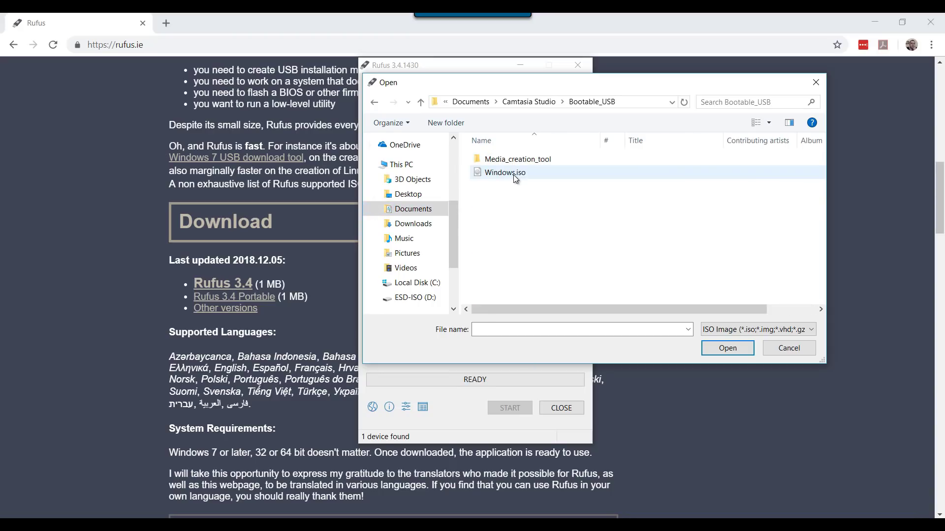
double_click(513, 175)
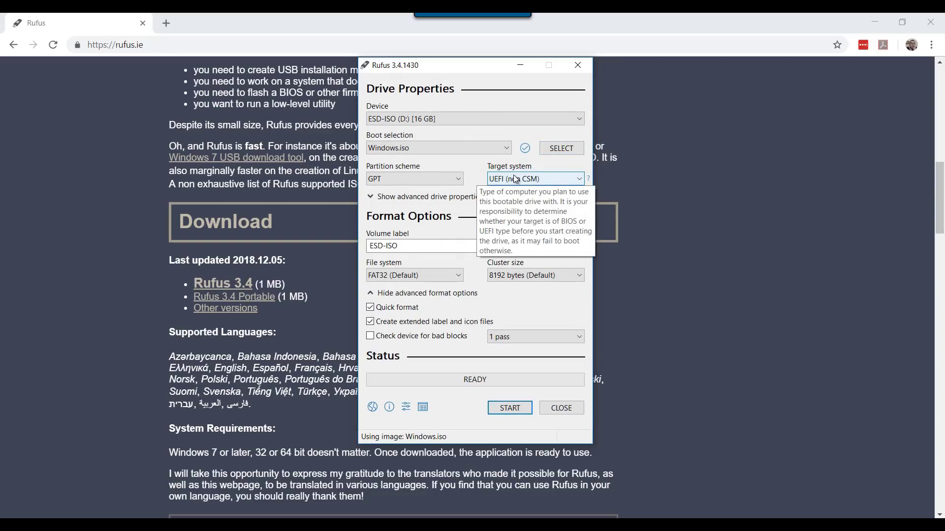
Set the partition scheme to MBR and keep the volume label ESD-ISO
click(418, 180)
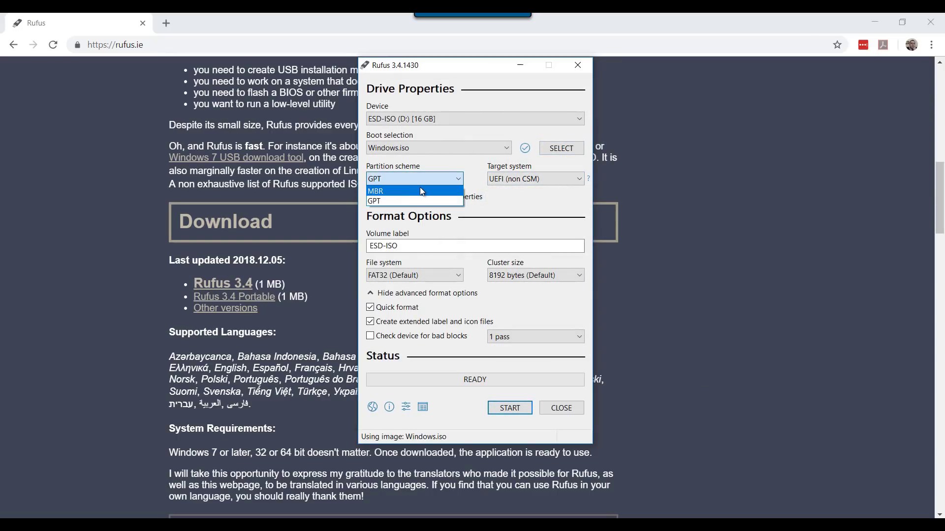
click(420, 188)
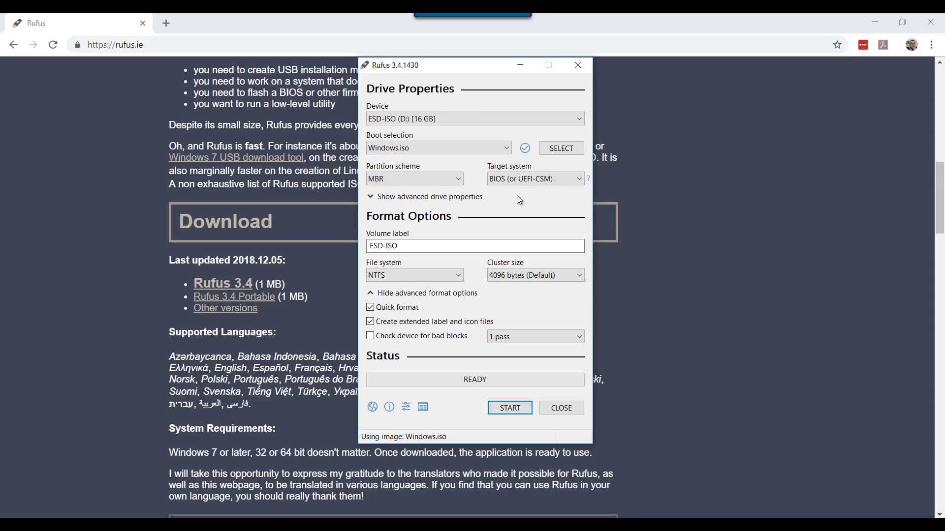
click(427, 247)
double_click(427, 247)
click(427, 247)
Write Windows.iso to the ESD-ISO drive, accepting that all its data will be erased
click(507, 409)
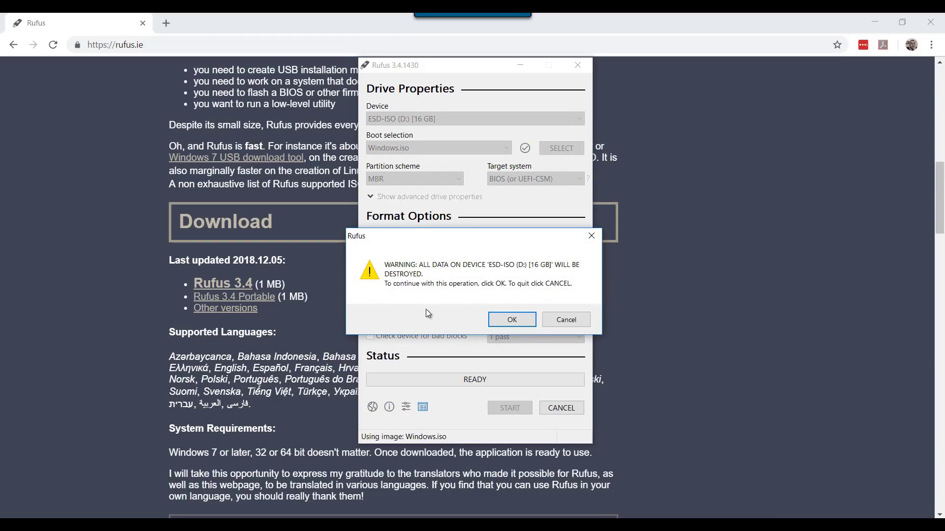
click(509, 318)
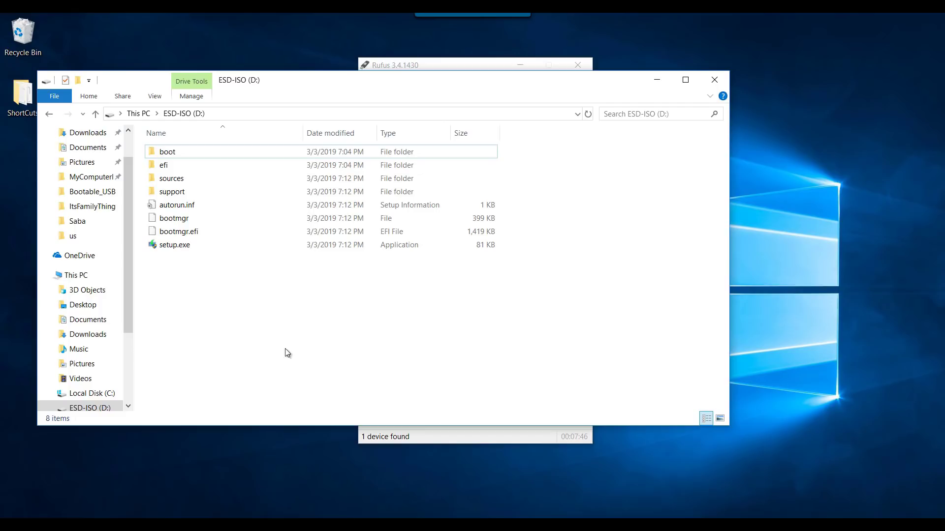
Verify setup.exe on ESD-ISO (D:) launches Windows 10 Setup, quit it, and minimize Explorer
double_click(185, 246)
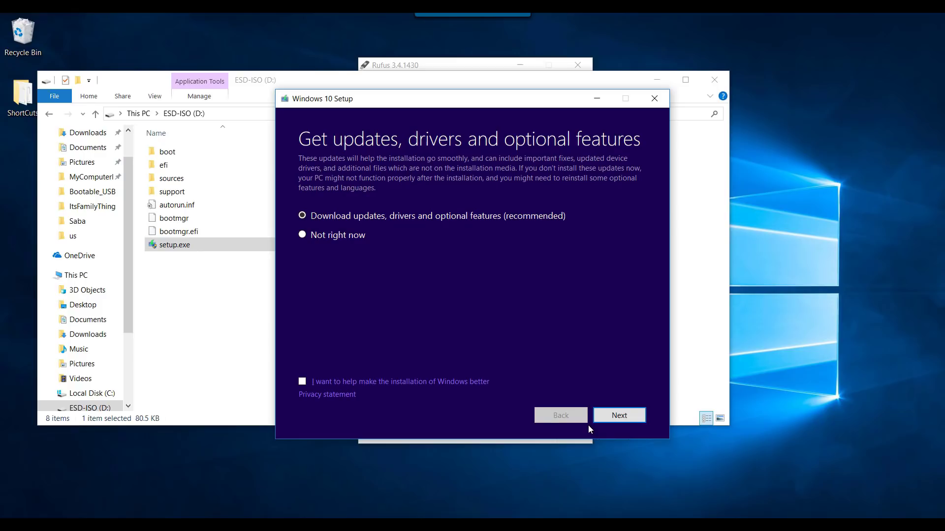
click(654, 99)
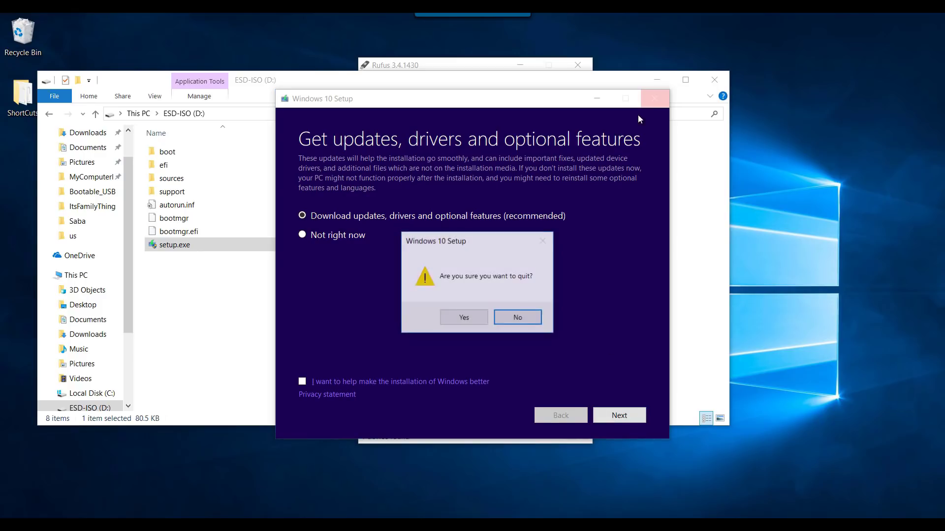
click(471, 319)
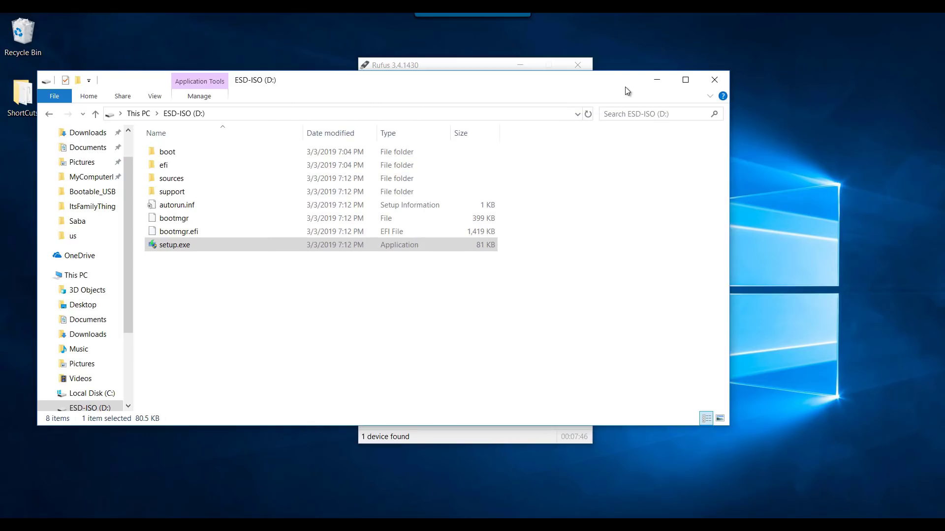
click(657, 82)
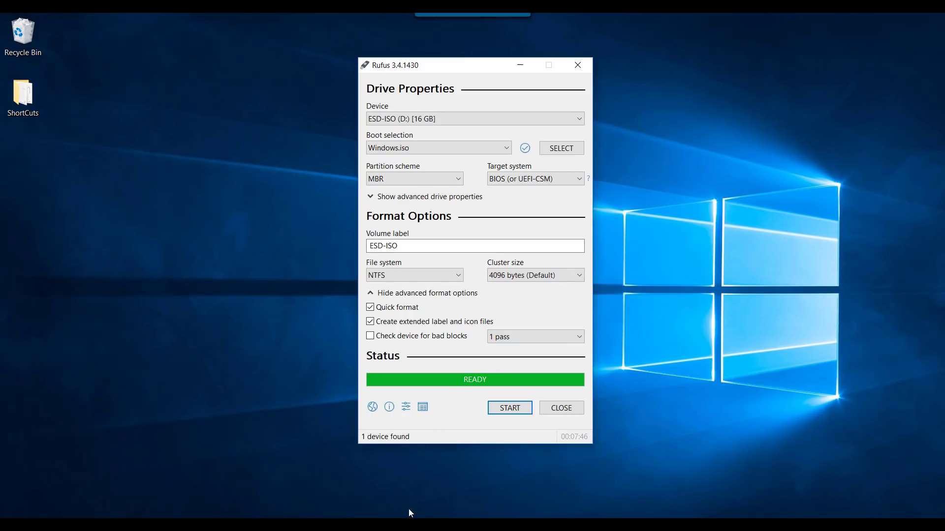
Switch to Rufus and close it now that the bootable USB drive is finished
key(alt+Tab)
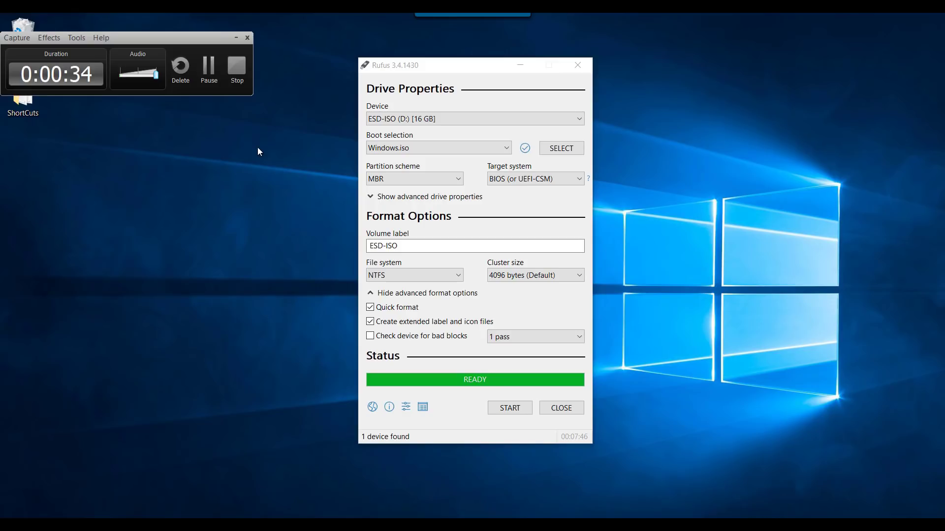
click(234, 79)
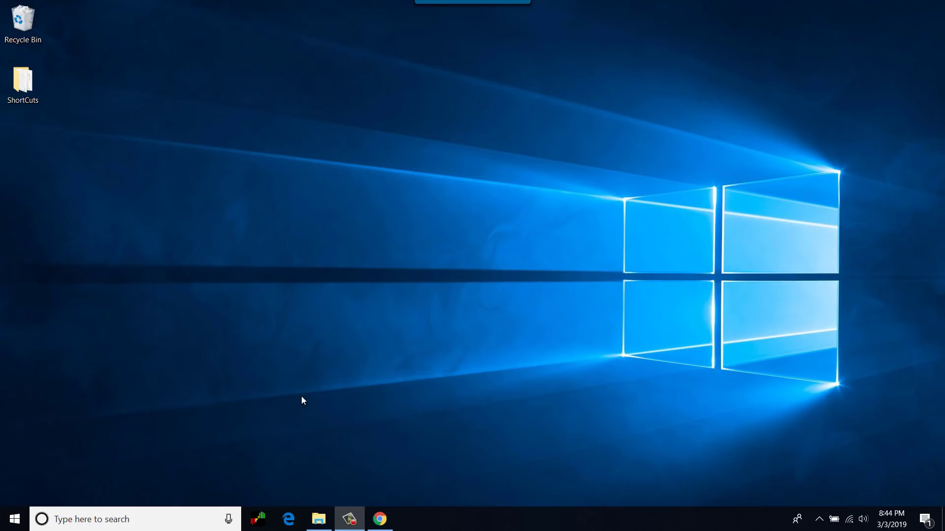
Search Windows for 'cmd' and run Command Prompt as administrator
click(153, 517)
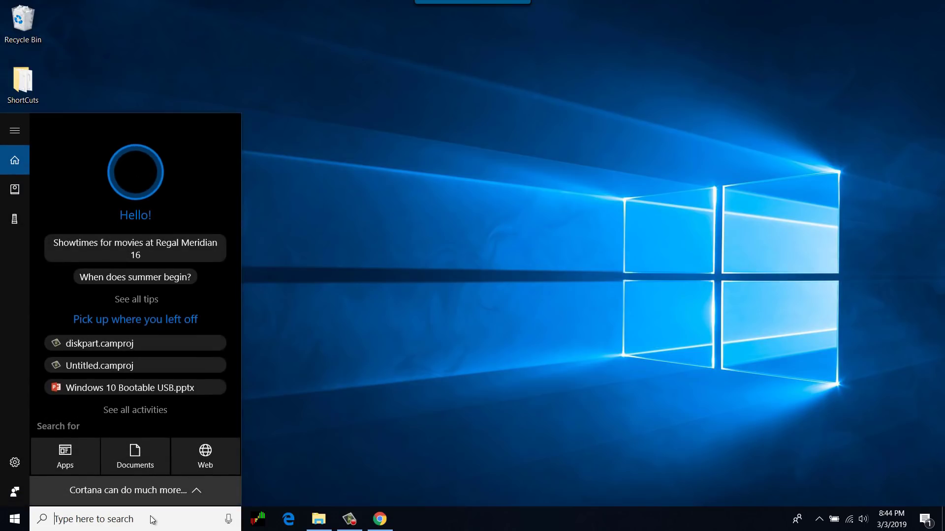
text(s)
key(BackSpace)
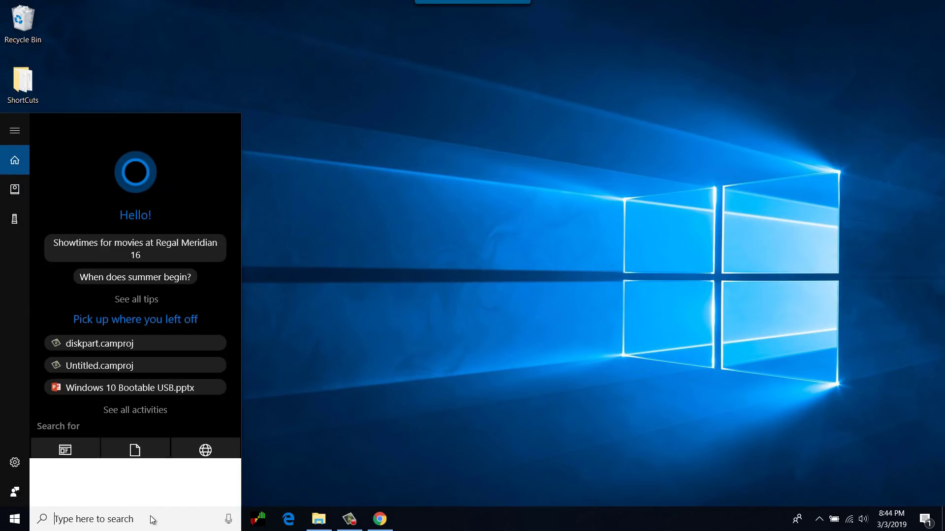
text(cmd)
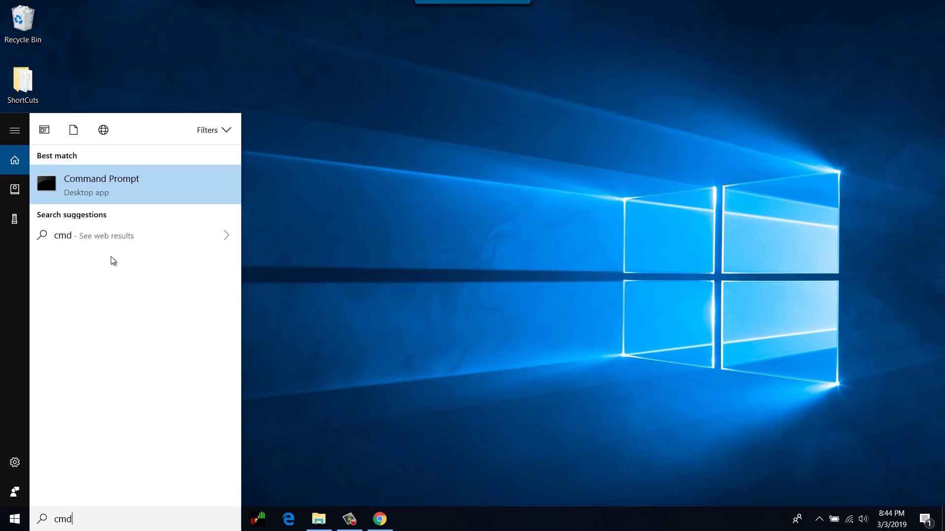
right_click(134, 183)
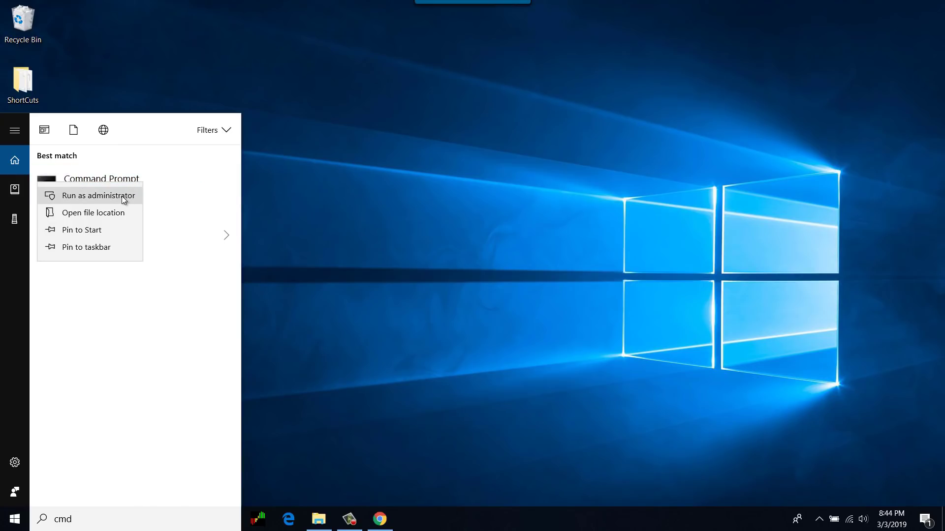
click(122, 196)
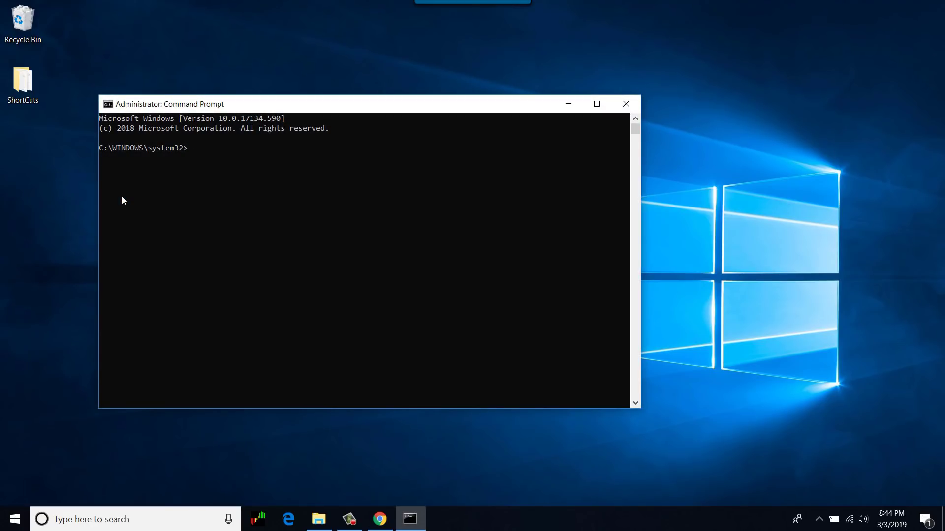
Start diskpart and run list disk, showing Disk 0 (238 GB) and Disk 1 (14 GB)
text(diskpart)
key(Return)
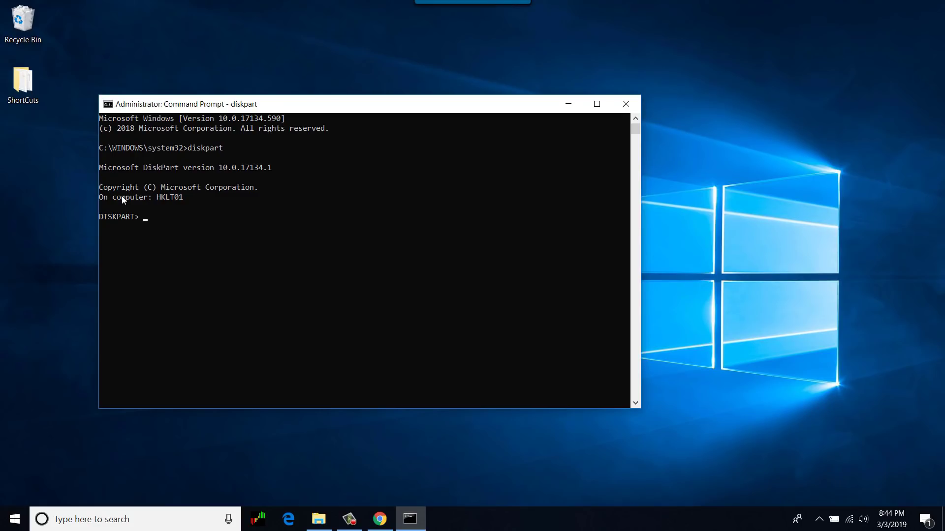
text(list disk)
key(Return)
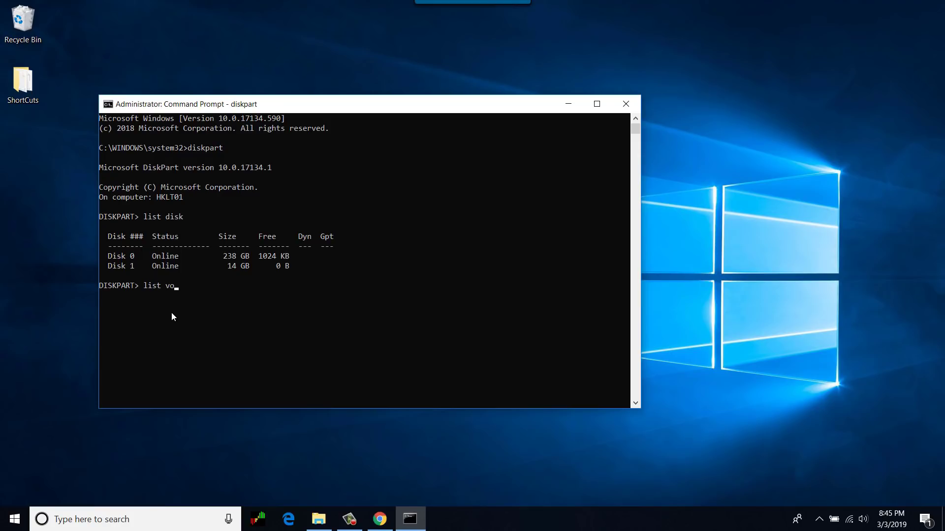
List the volumes, then run select disk 1 to target the 14 GB USB stick
text(l)
key(Return)
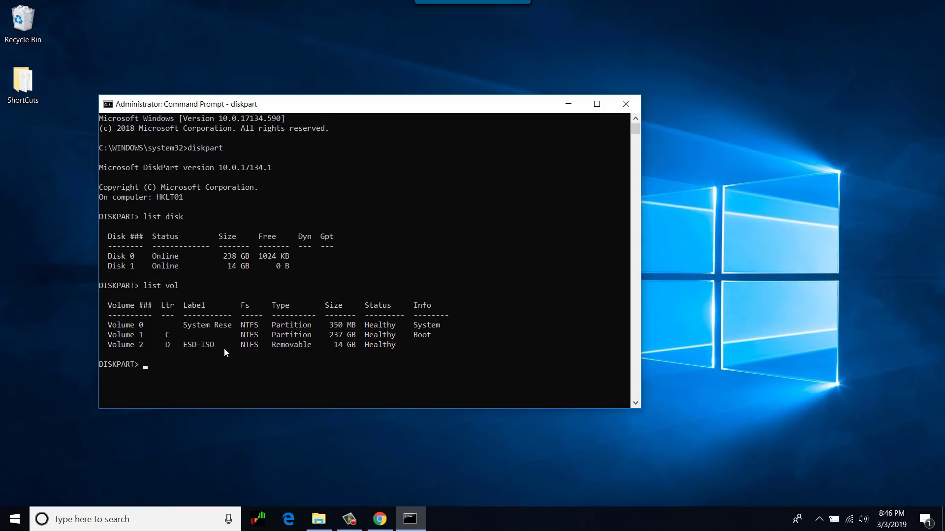
text(select disk 1)
key(Return)
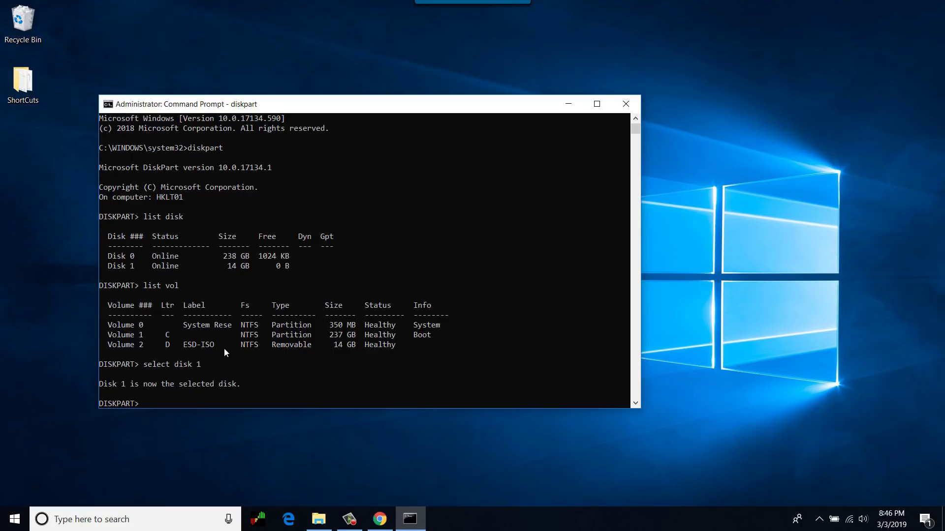
Run clean to wipe all partitions from Disk 1
text(clean)
key(Return)
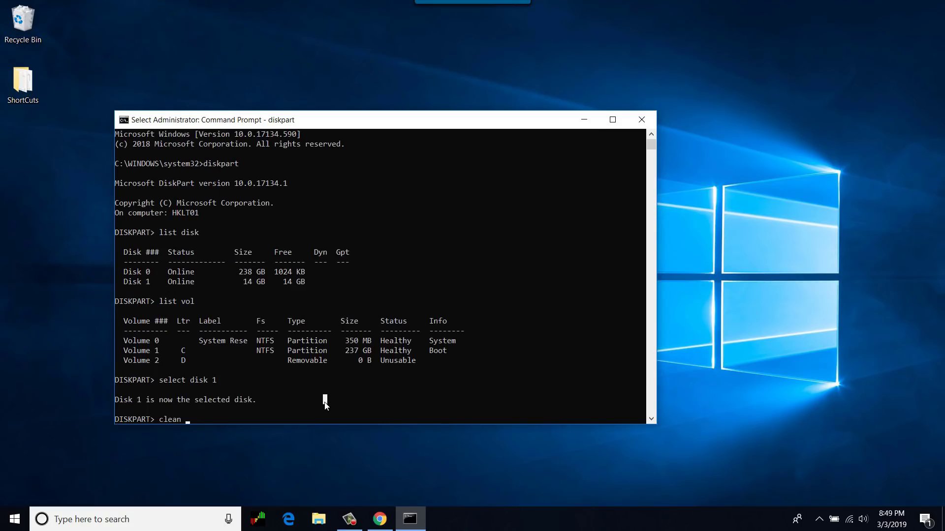
key(Escape)
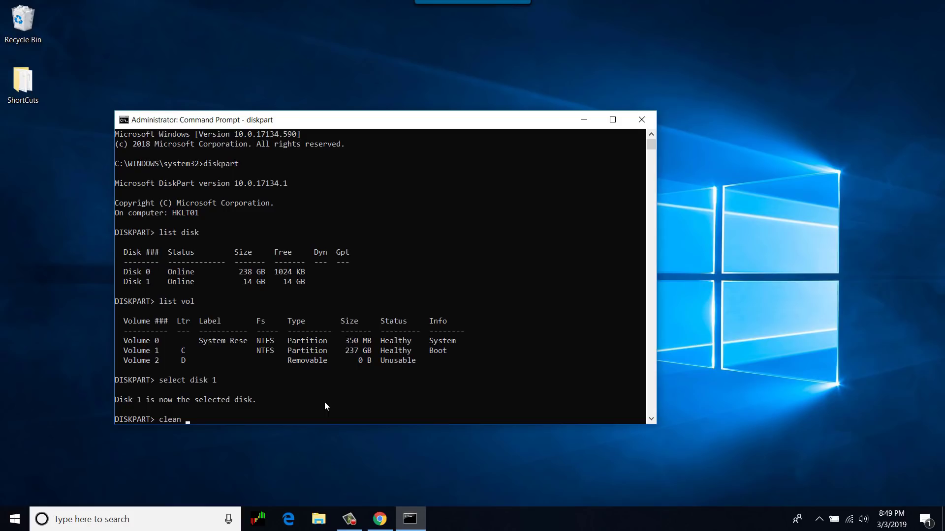
key(Return)
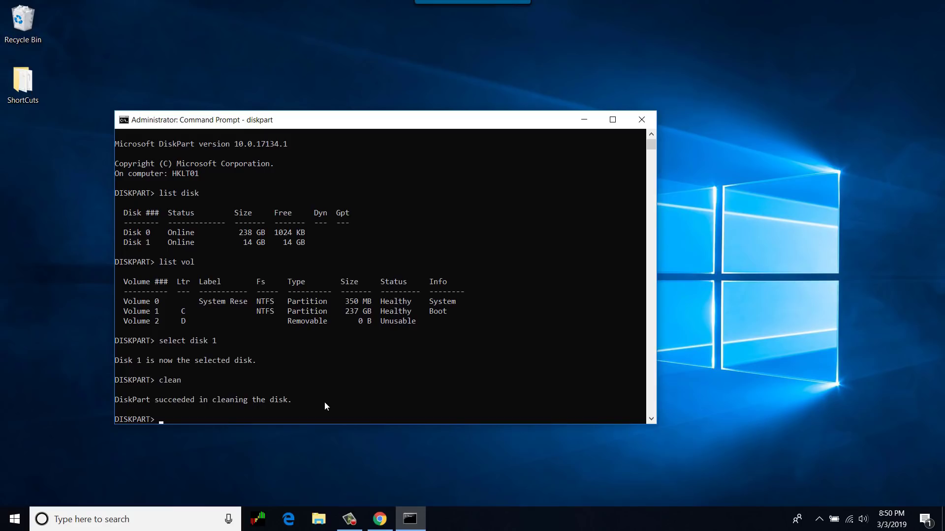
Create a primary partition on Disk 1 and quick-format it as FAT32
text(create par pri)
key(Return)
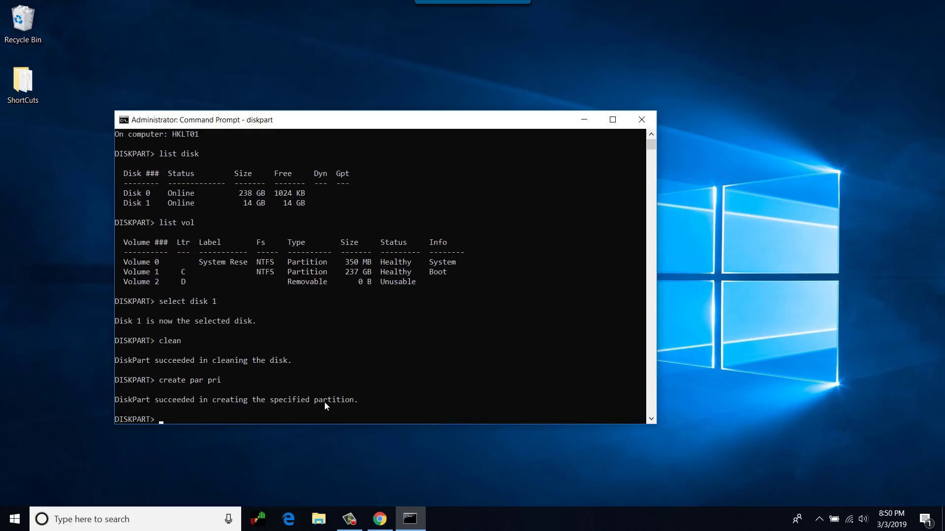
text(format fs=fat32 quick)
key(Return)
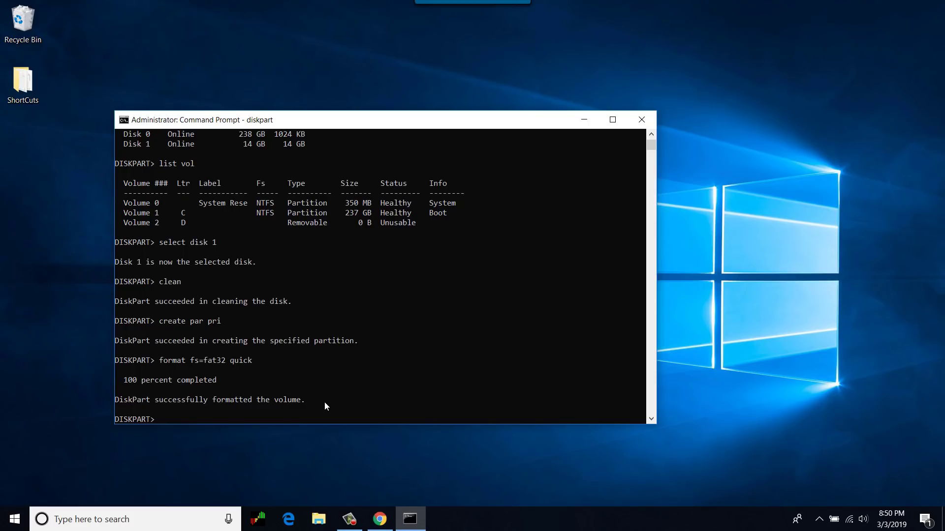
Run list par to show the partitions on Disk 1
text(list par)
key(Return)
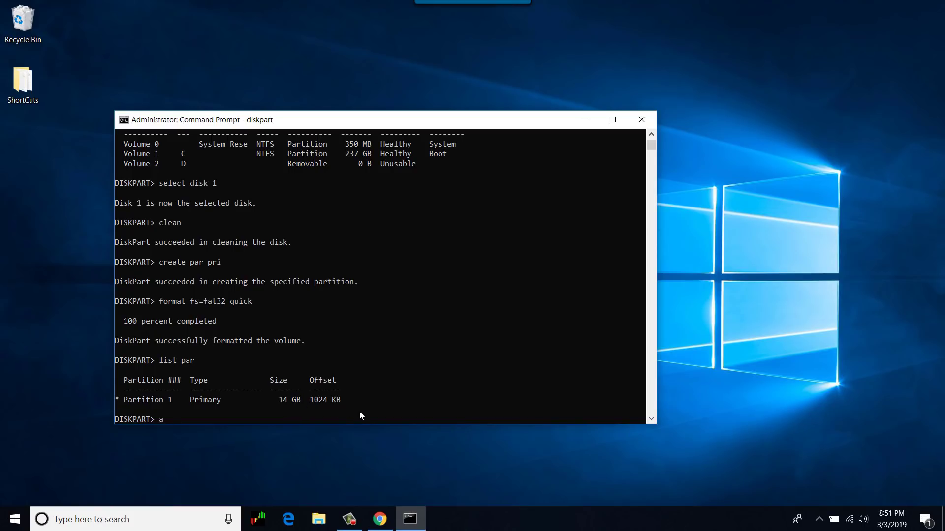
Mark the USB partition active and exit DiskPart
text(ctive)
key(Return)
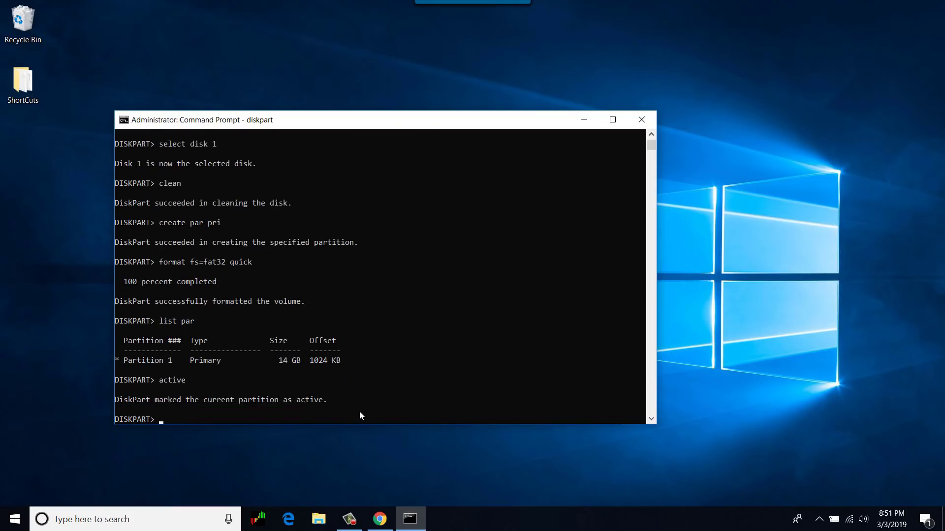
text(exit)
key(Return)
text(ex)
key(BackSpace)
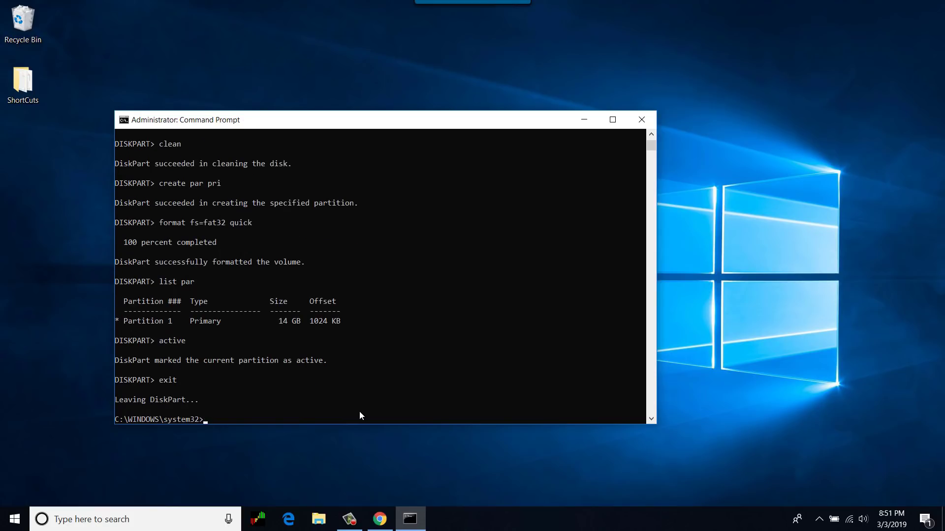
Close Command Prompt, view the empty USB Drive (D:) in File Explorer, and open a second window
click(641, 121)
click(327, 527)
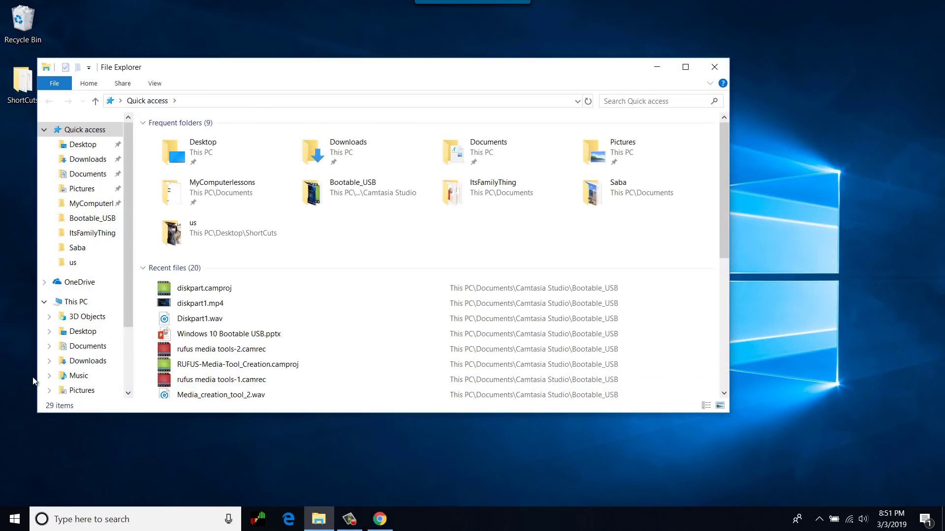
scroll(74, 362, down, 2)
click(87, 336)
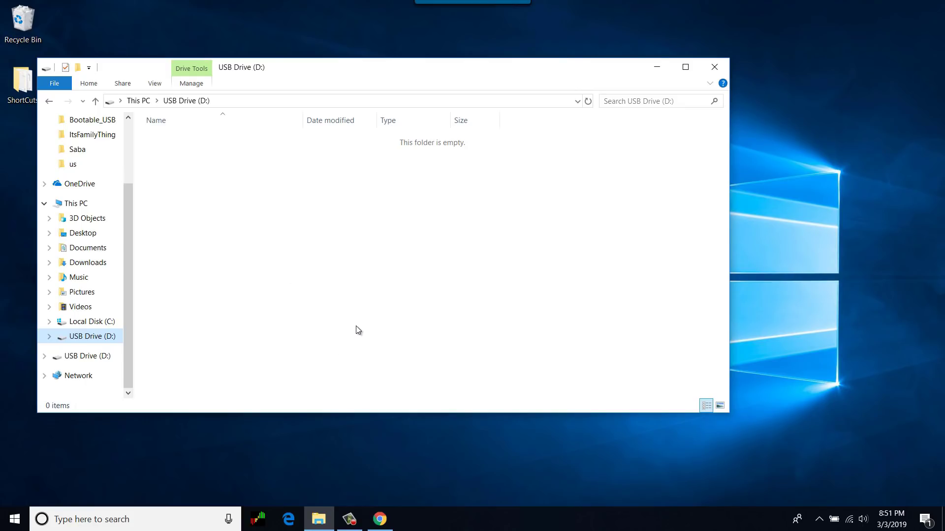
key(super+e)
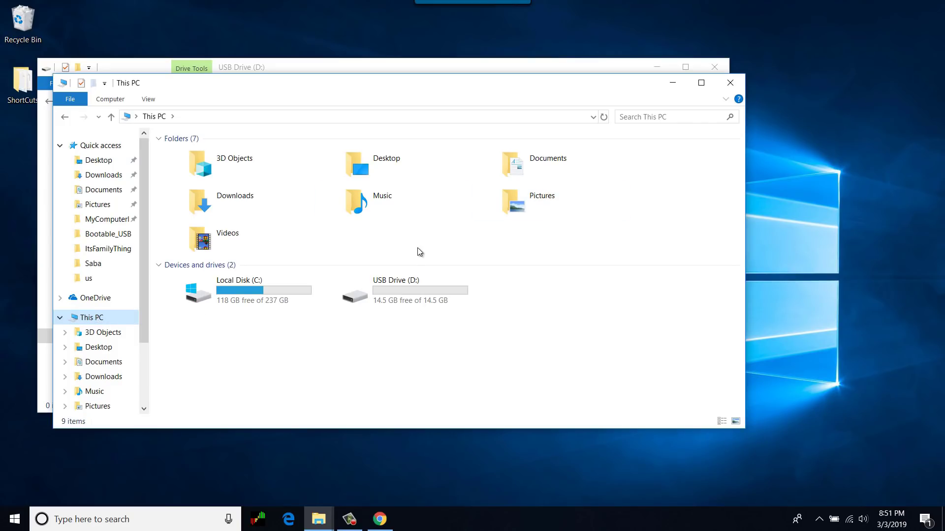
Browse to Documents > Camtasia Studio > Bootable_USB and mount Windows.iso
click(112, 193)
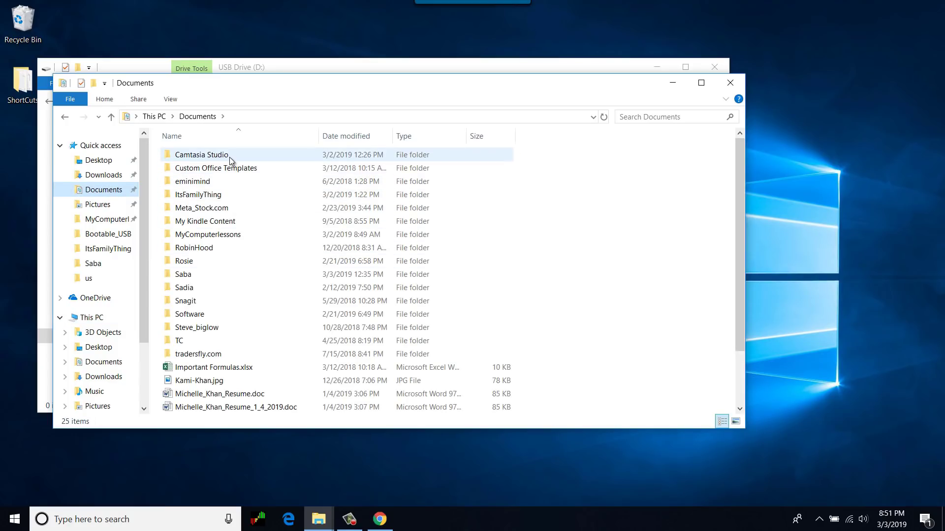
double_click(229, 157)
double_click(207, 168)
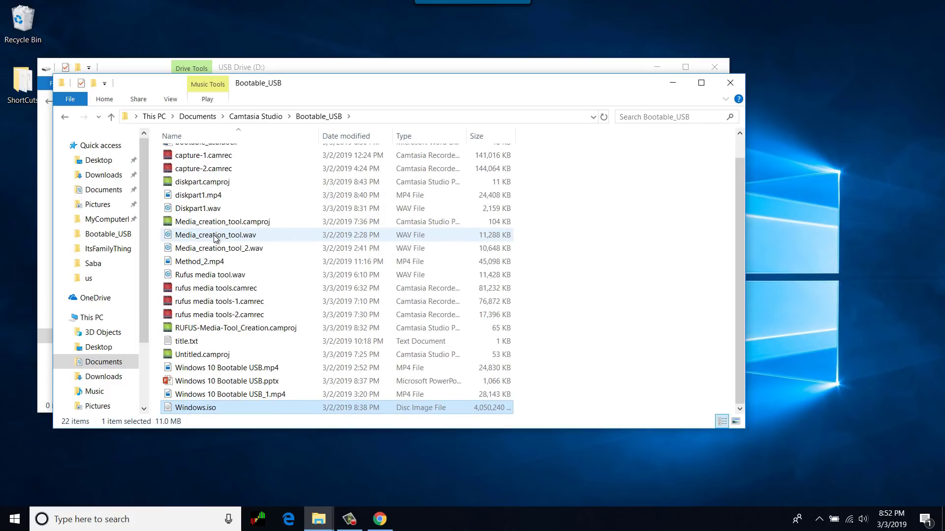
double_click(199, 409)
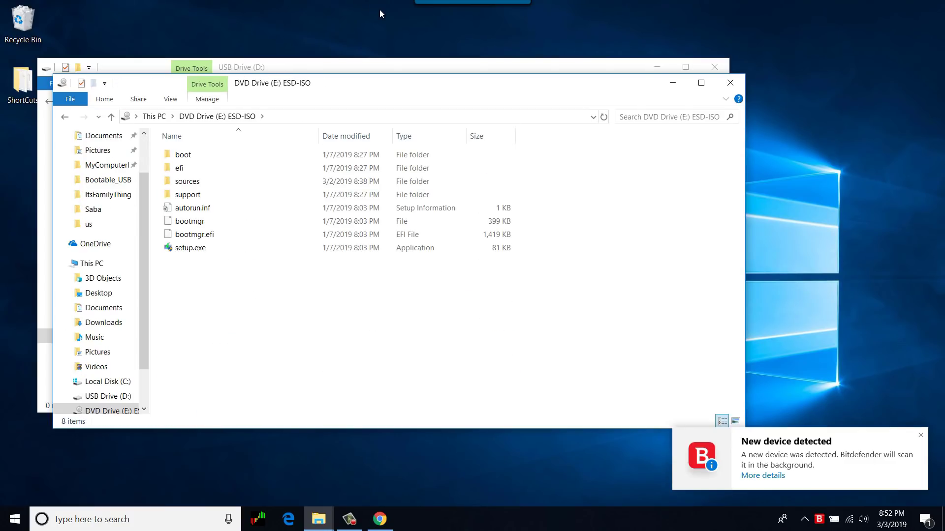
Place the ISO drive window beside the USB window and select all eight ISO items
drag(396, 84, 668, 177)
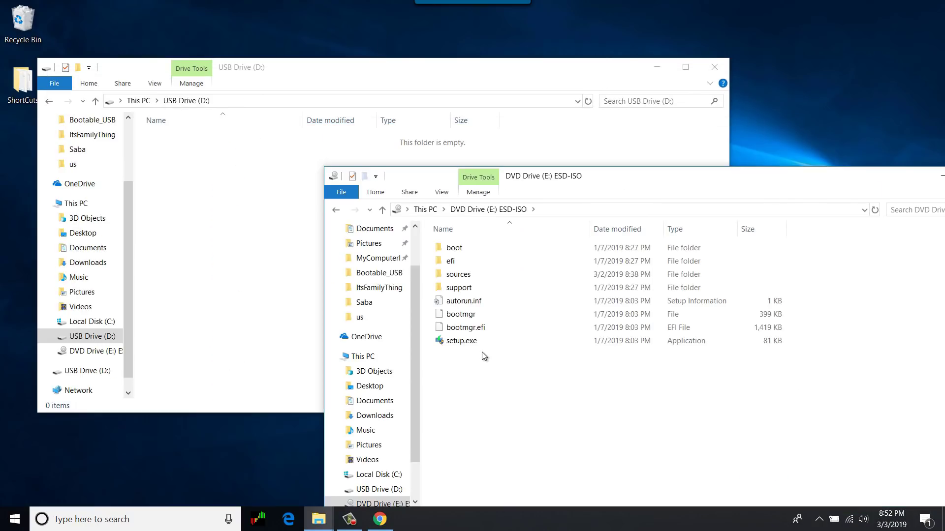
key(ctrl+a)
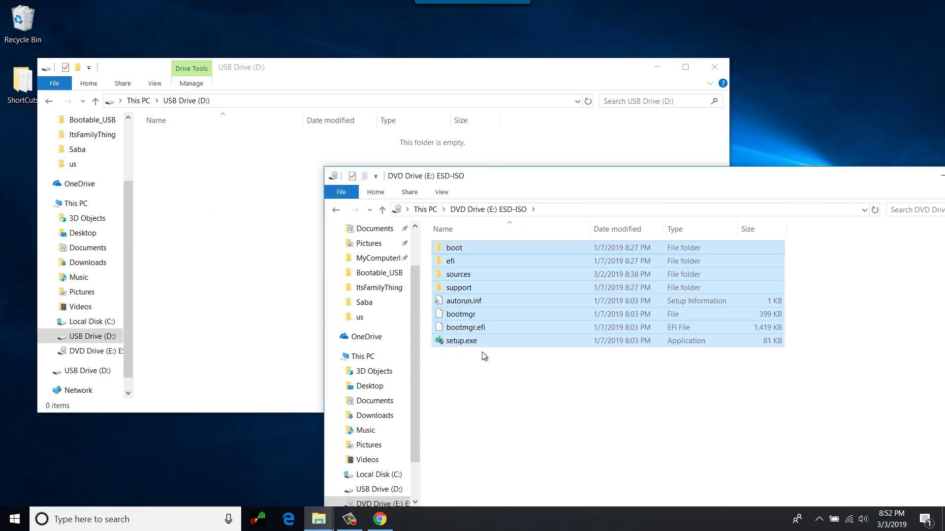
click(227, 296)
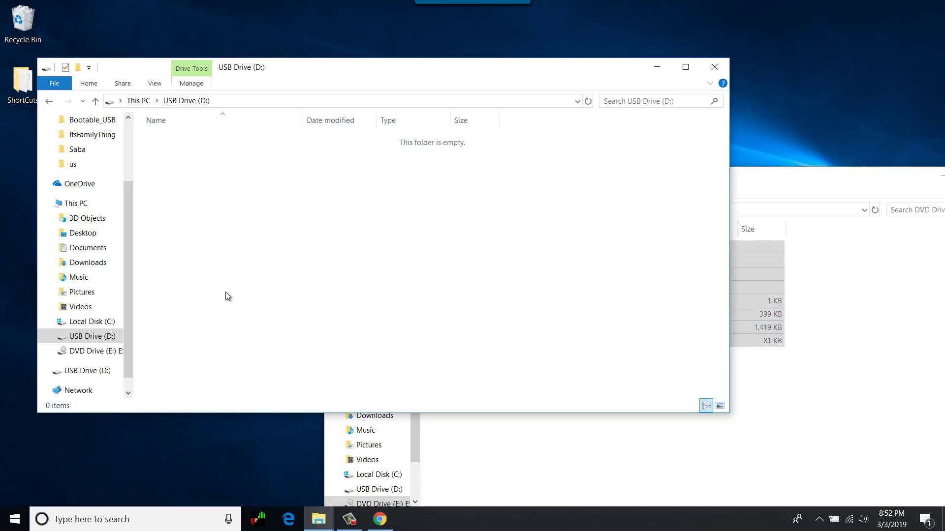